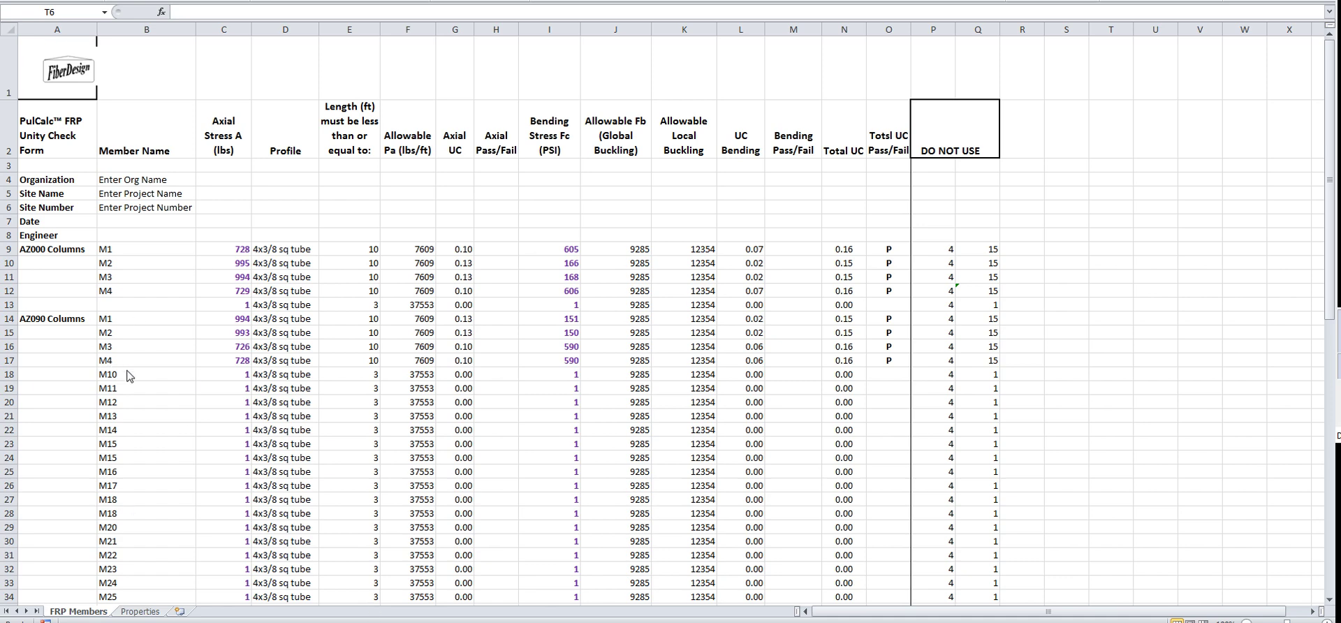
Step: Bring up the RISA-3D tower model with LC 1, 1.4D results and uncover the Data Entry toolbar
scroll(78, 384, "down", 6)
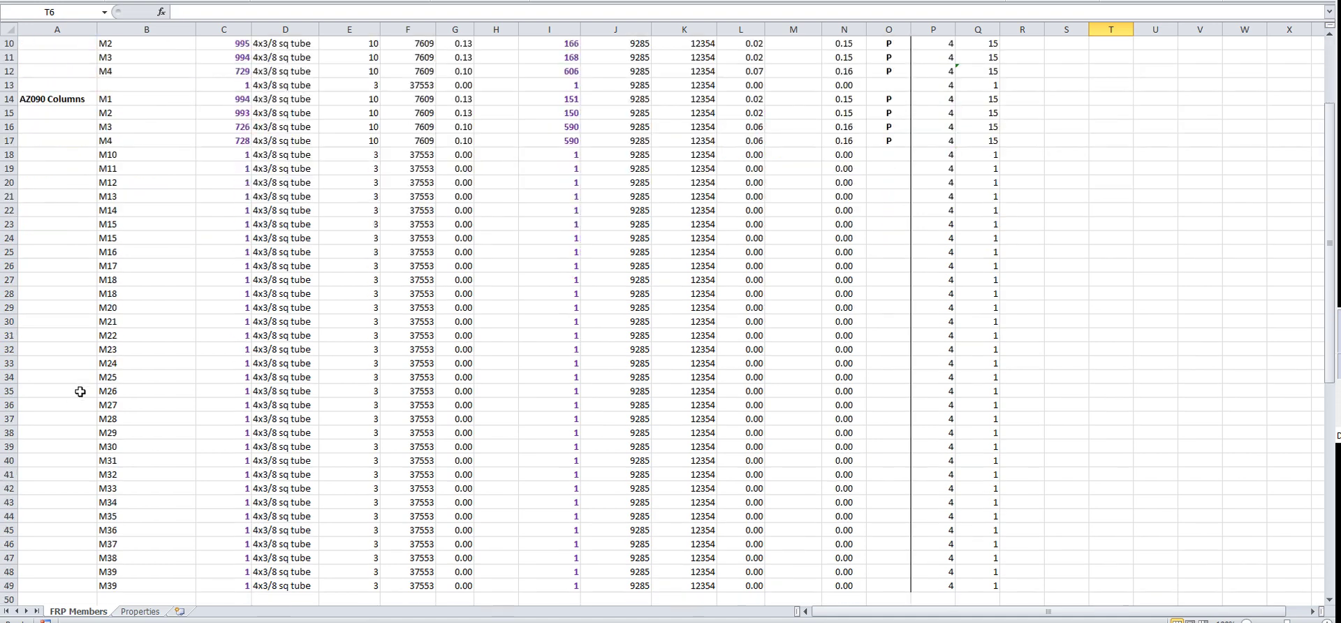
scroll(81, 394, "up", 4)
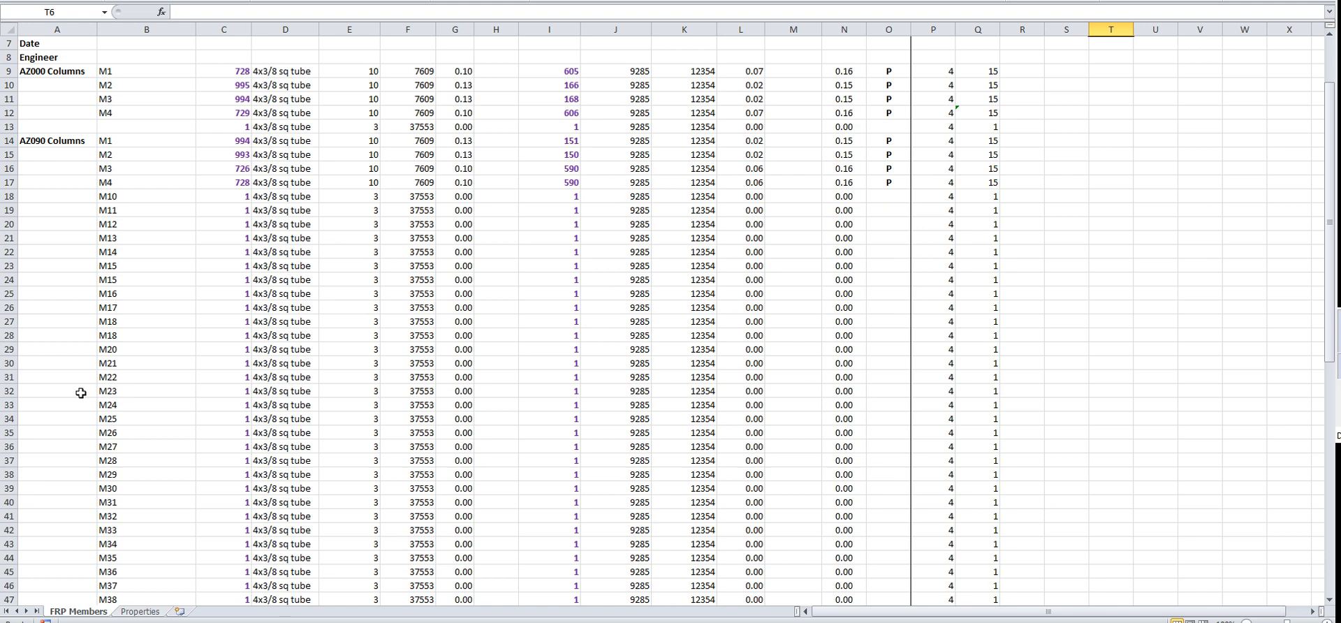
scroll(159, 327, "up", 2)
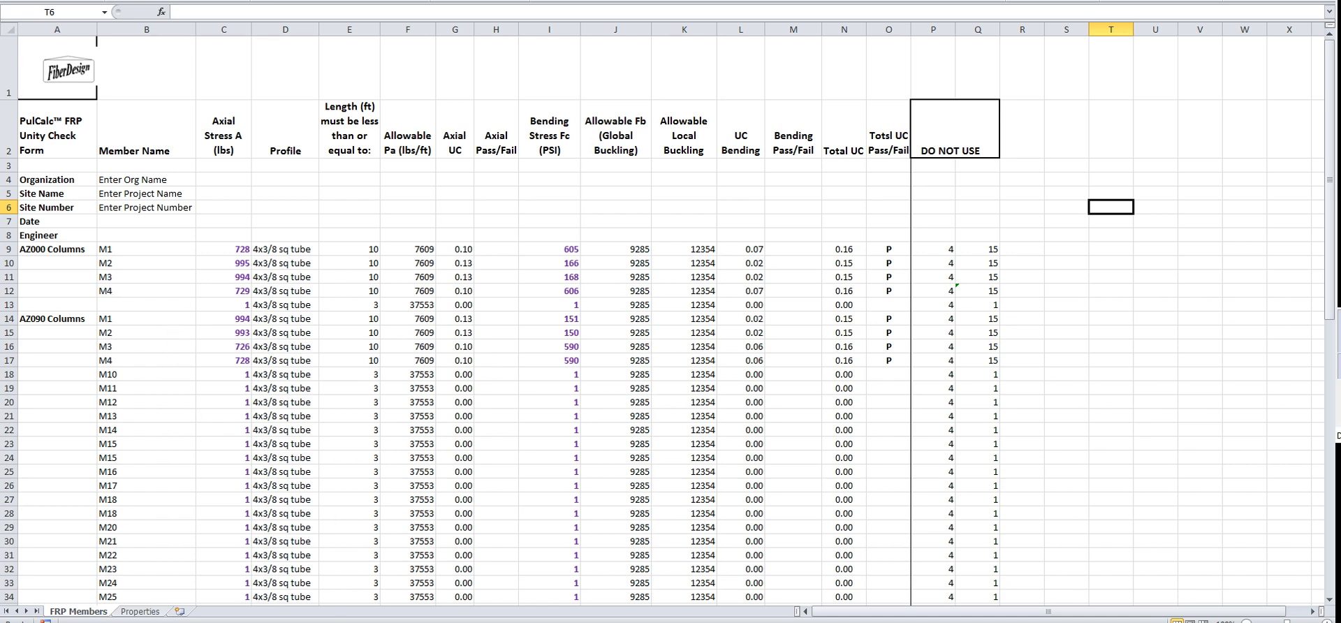
mouse_move(277, 622)
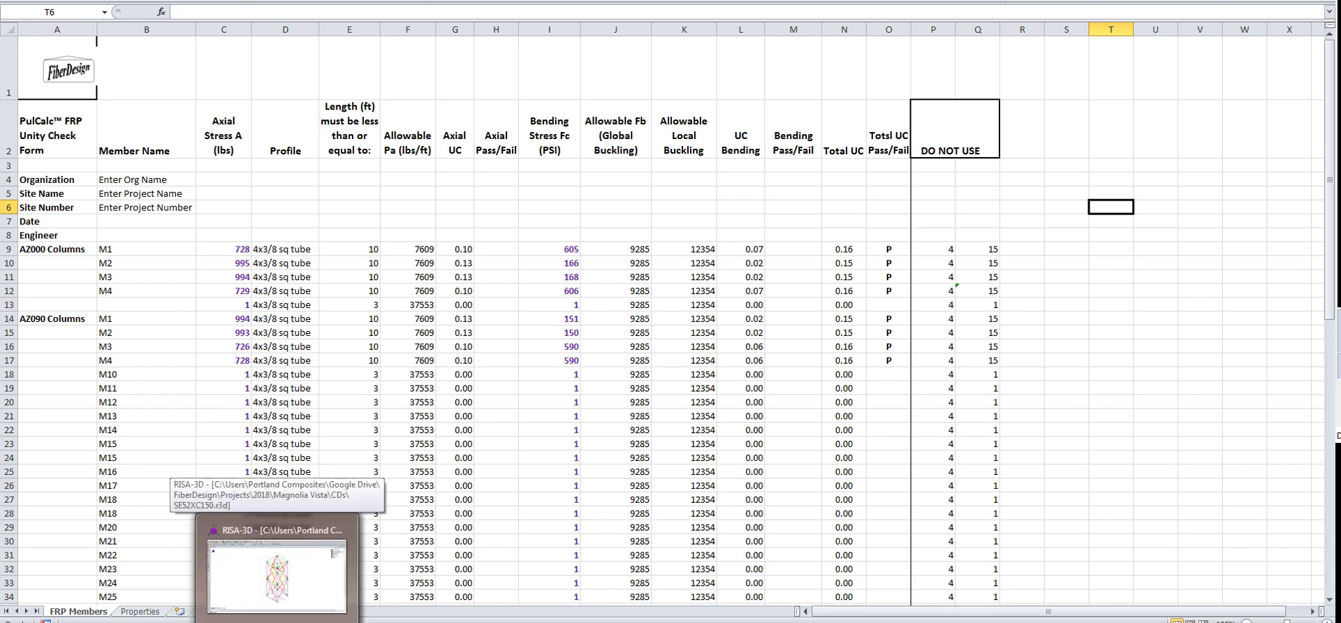
left_click(277, 576)
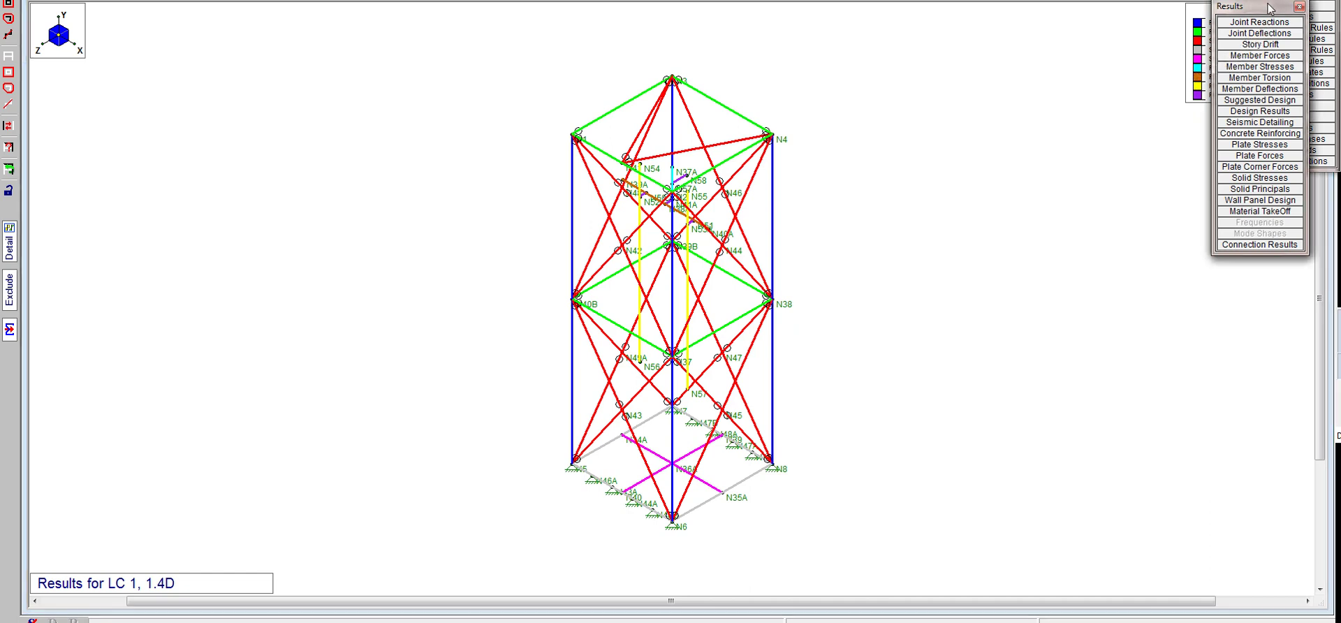
left_click_drag(1275, 6, 1278, 217)
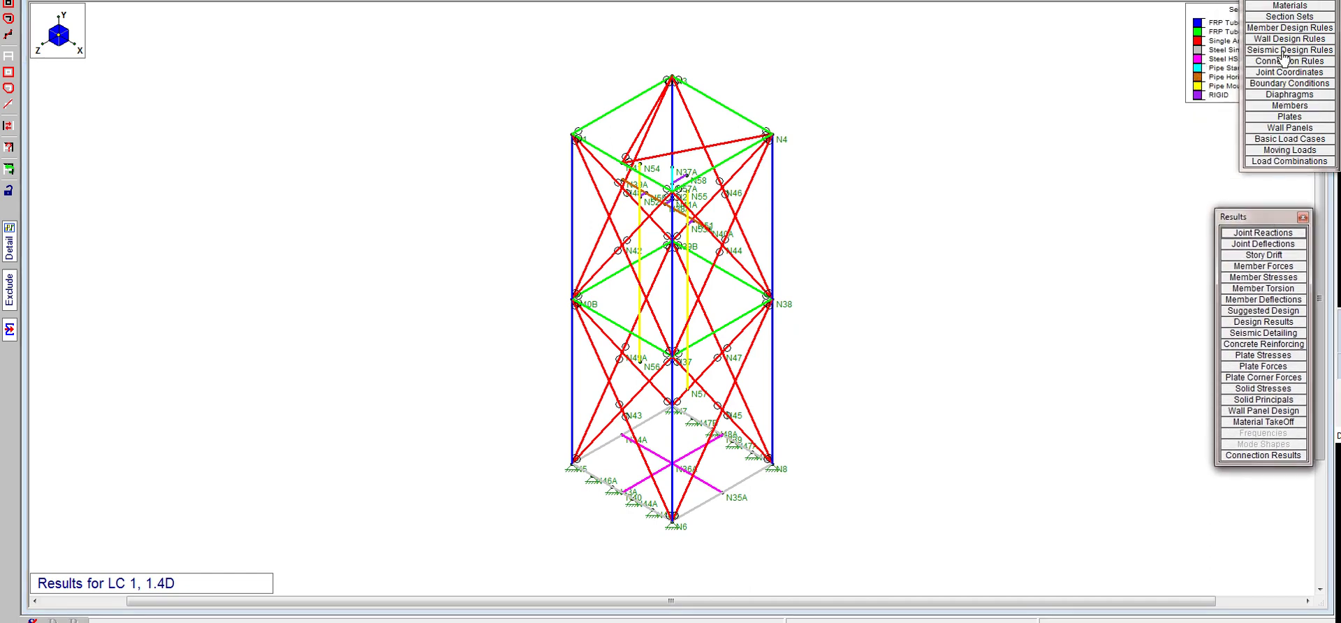
Step: Check the FRP row in the Materials table (E 2600 ksi), then return to Excel's FRP Members sheet
left_click(1275, 6)
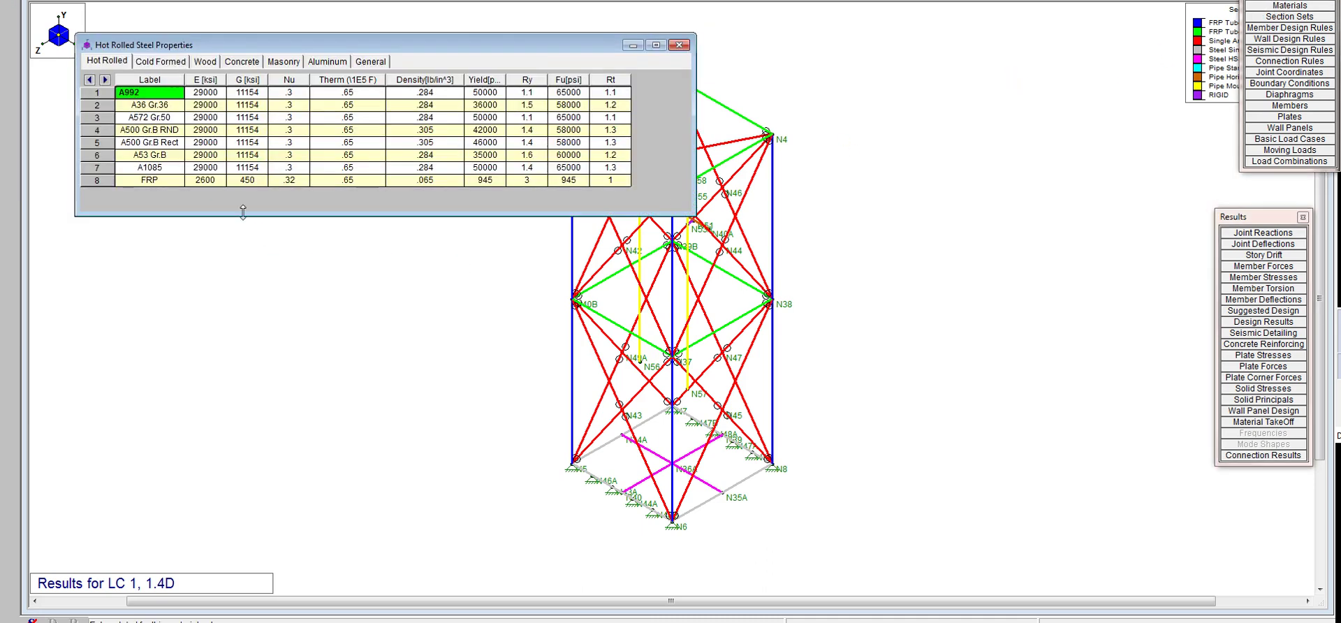
left_click(105, 180)
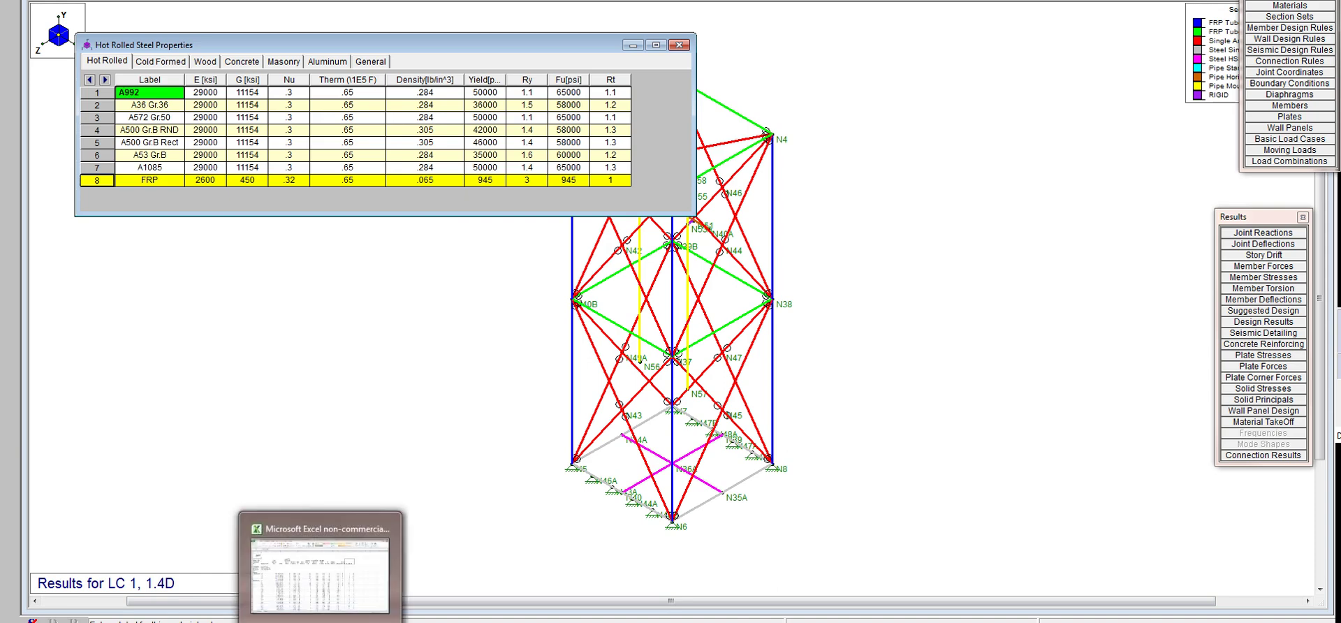
left_click(279, 559)
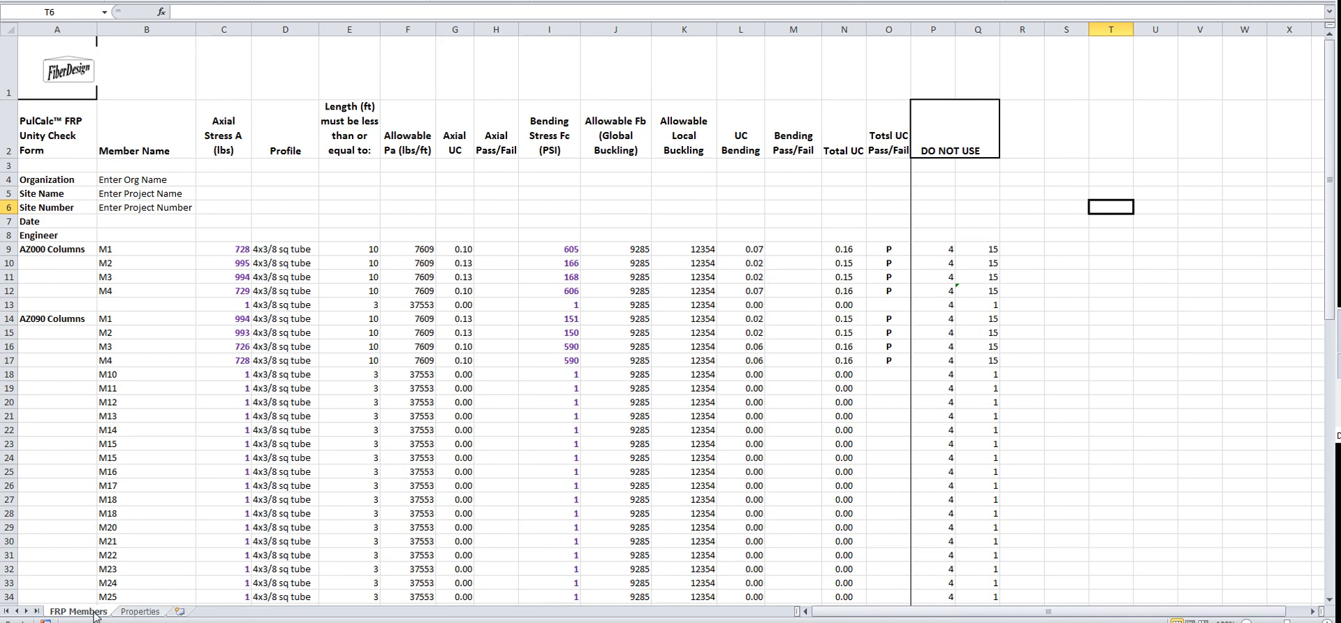
Step: Compare Excel's Properties sheet (E 2600, G 450, Nu .32) with RISA-3D's materials table
left_click(140, 612)
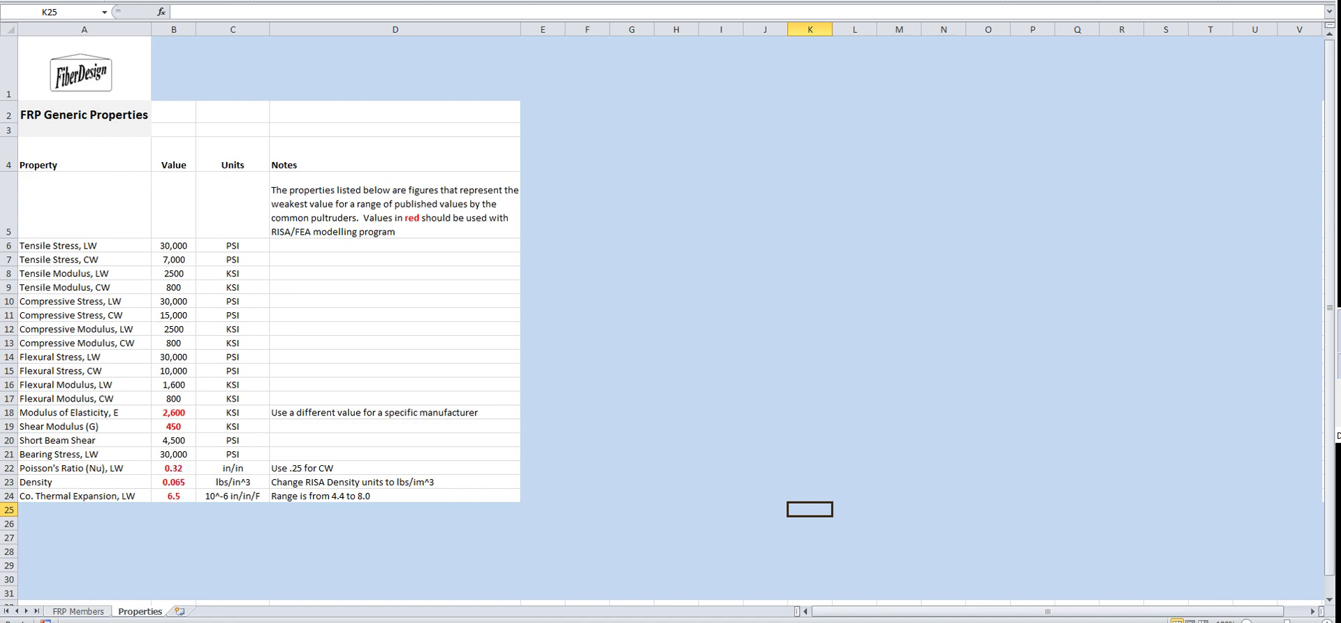
key("alt+Tab")
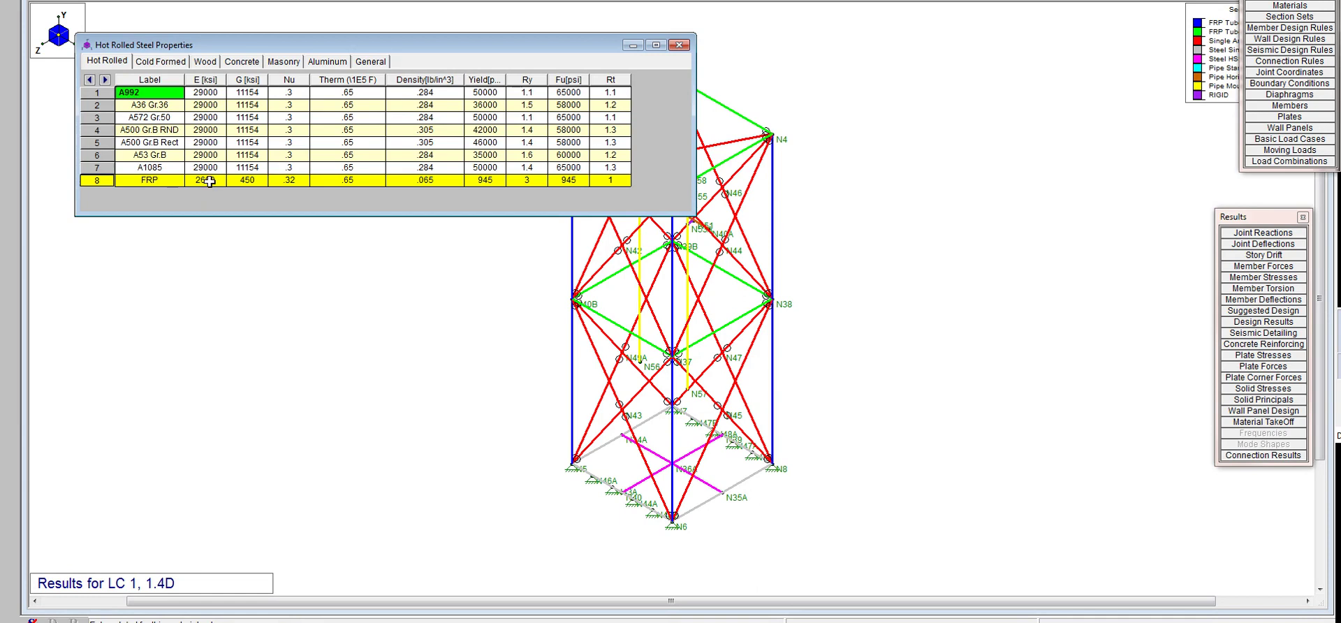
Step: Confirm the FRP elastic modulus of 2600 ksi, then send the materials table behind the tower model
left_click(209, 180)
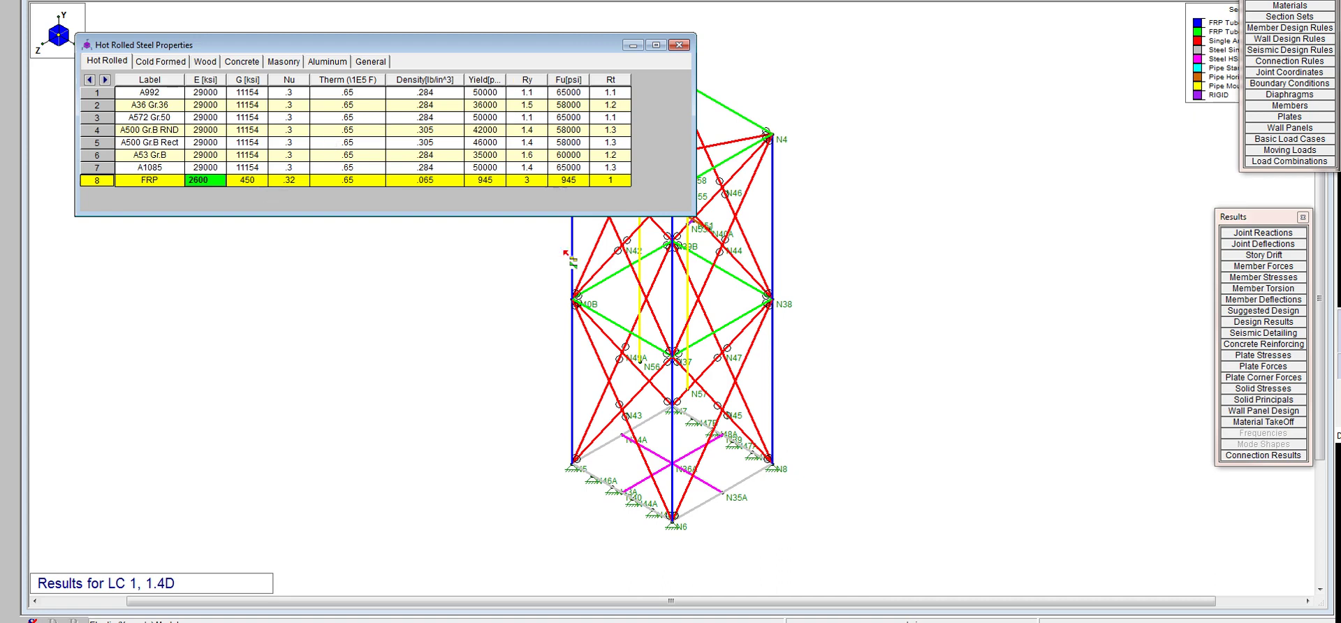
left_click(536, 311)
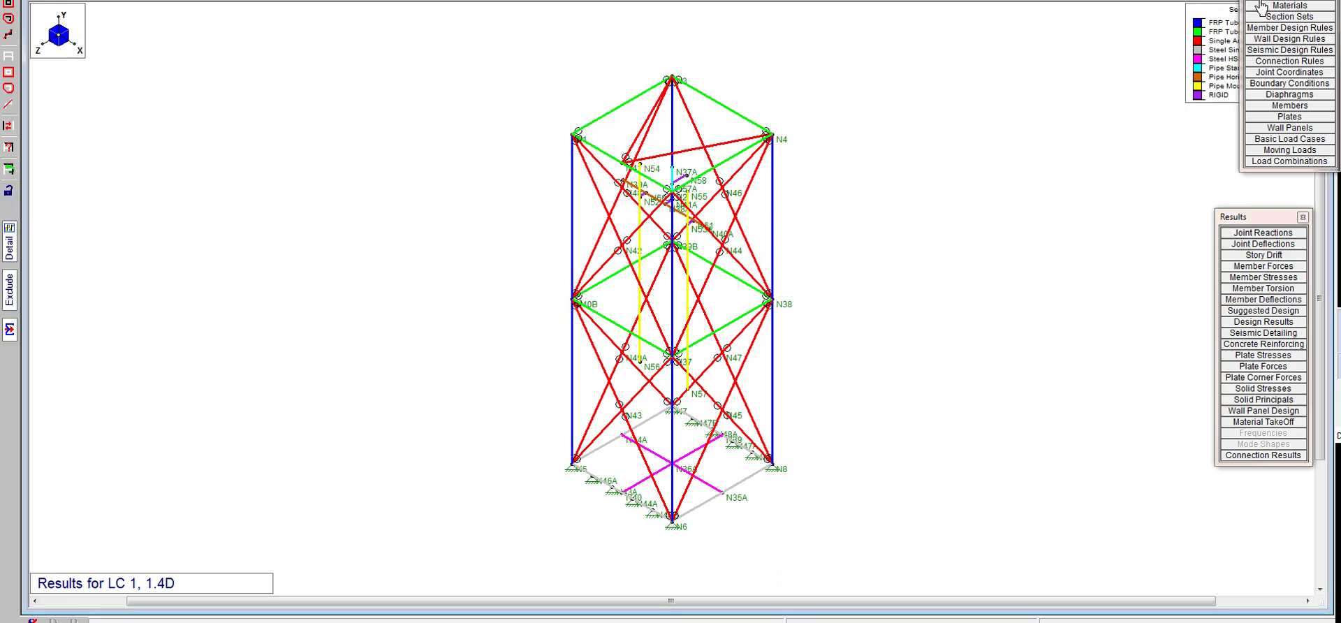
left_click(1289, 17)
key("ctrl+q")
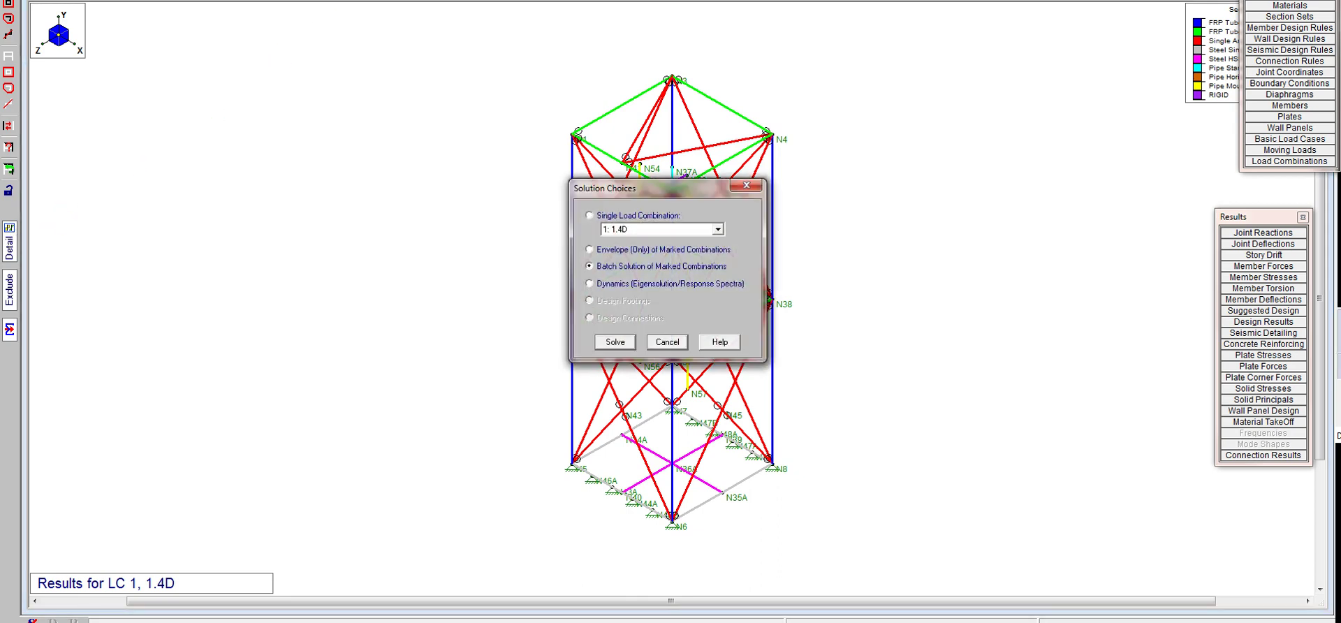
left_click(667, 343)
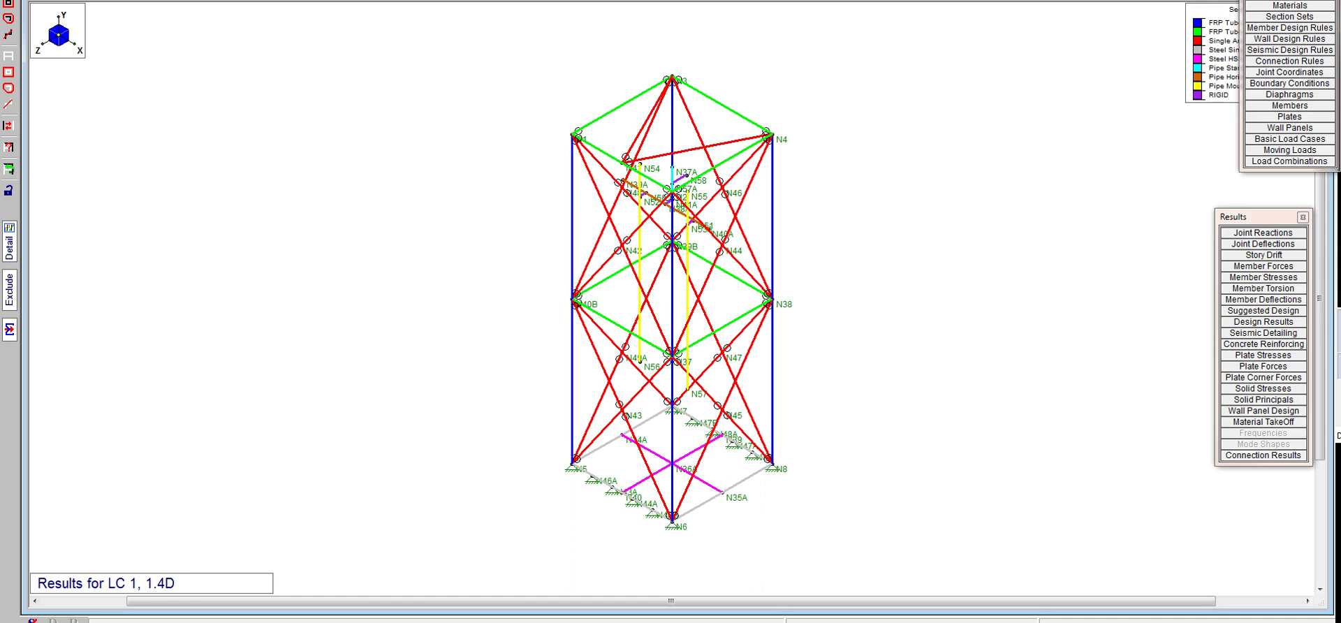
Step: Display the BLC 3 Wind Load AZI 090 case, then open and close the Basic Load Cases table
left_click(406, 3)
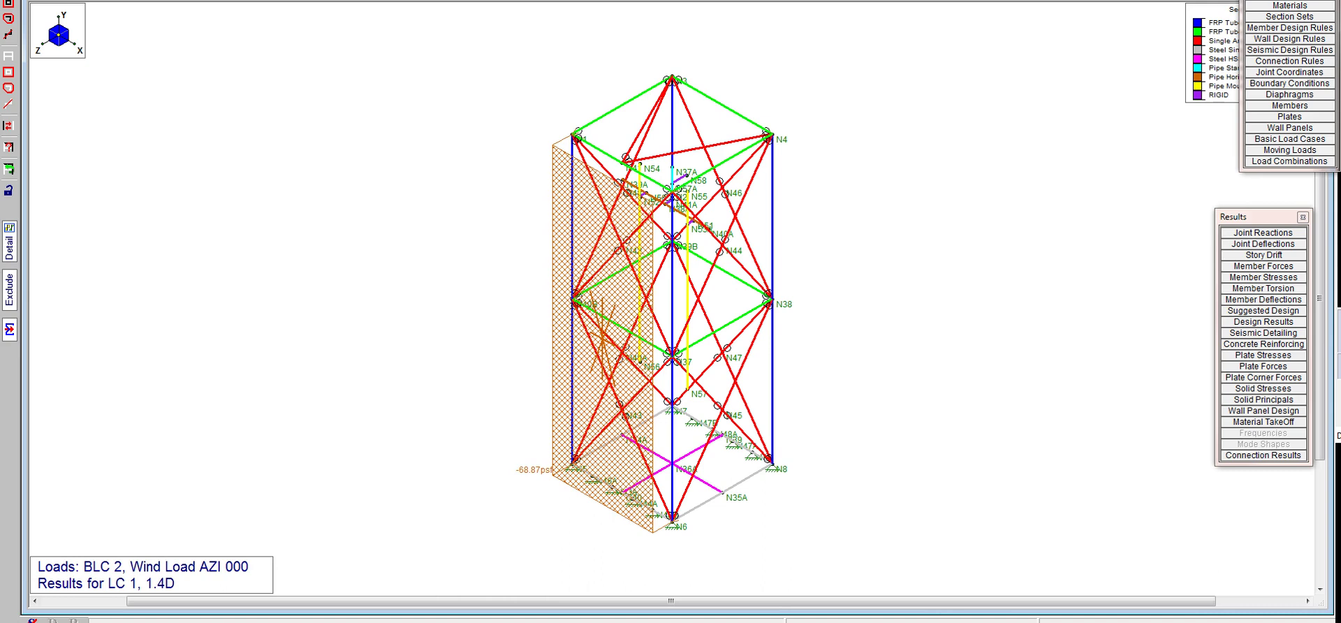
left_click(406, 1)
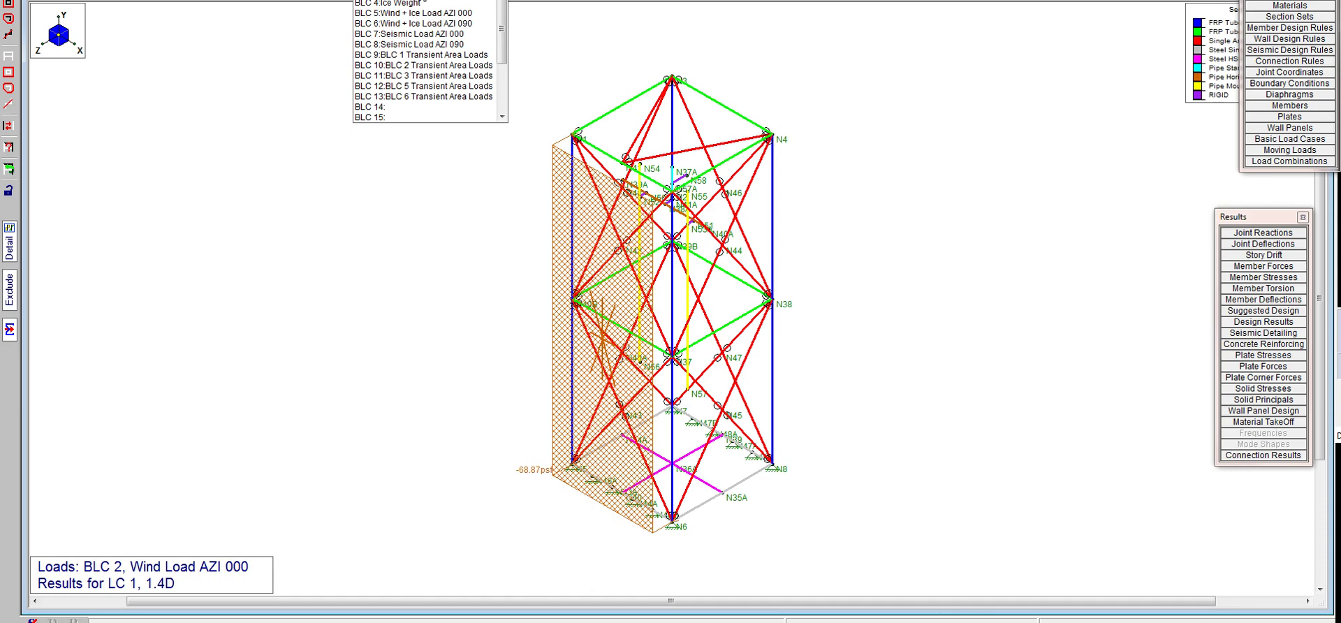
left_click(423, 0)
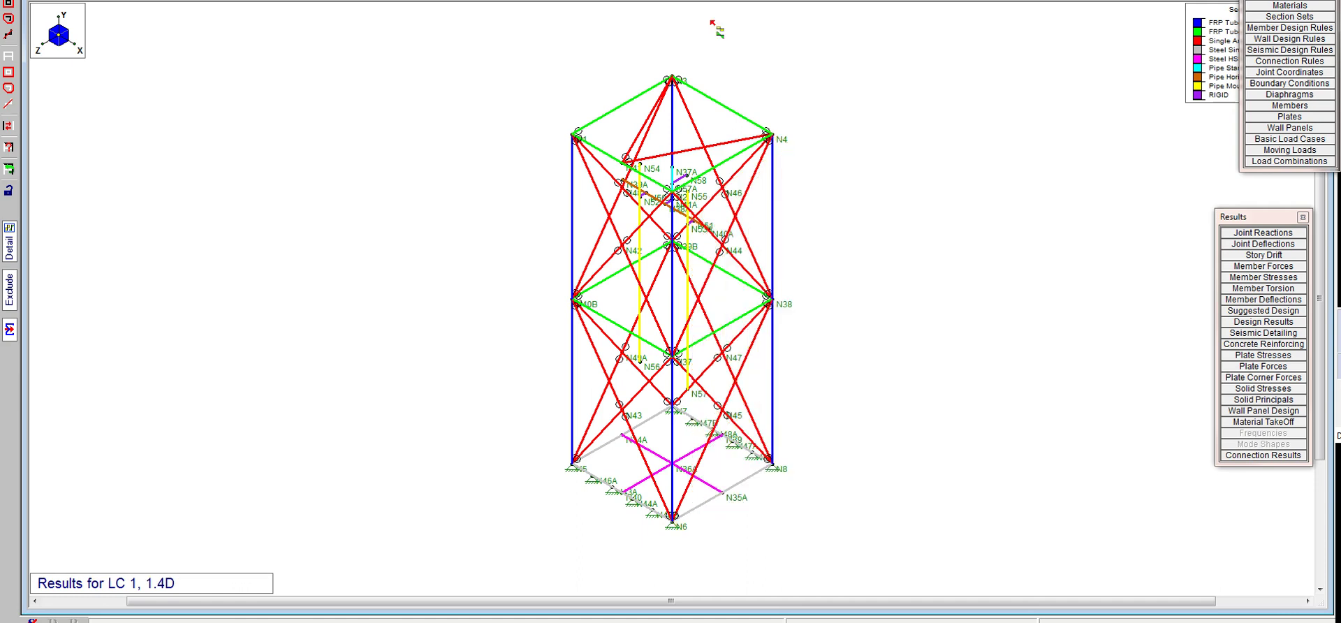
left_click(1276, 139)
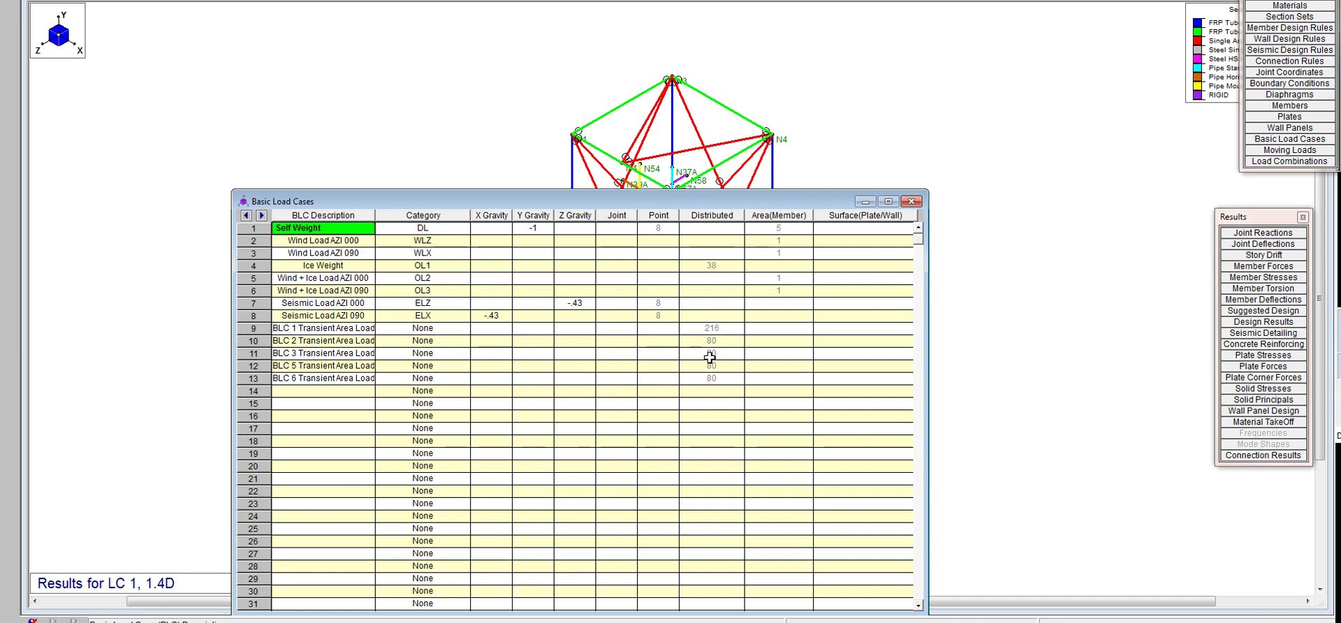
left_click(910, 201)
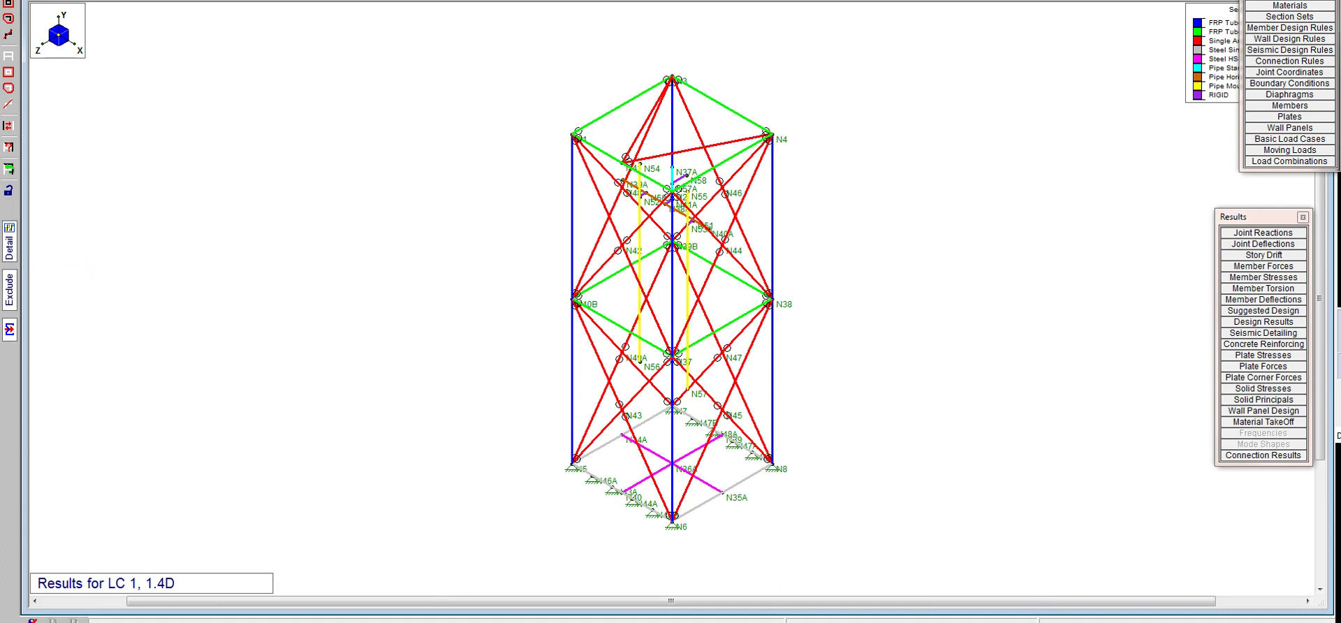
Step: Clear placeholder member names M10–M39 from cells B18:B49 of the FRP Members sheet
key("alt+Tab")
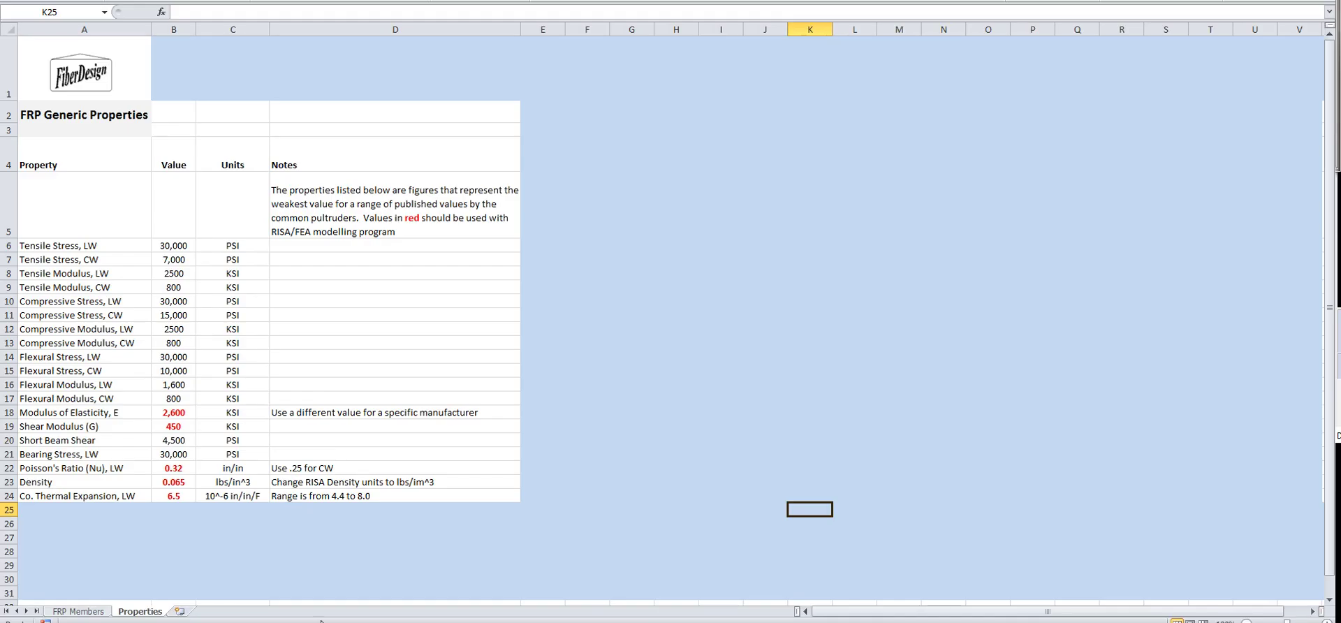
left_click(77, 611)
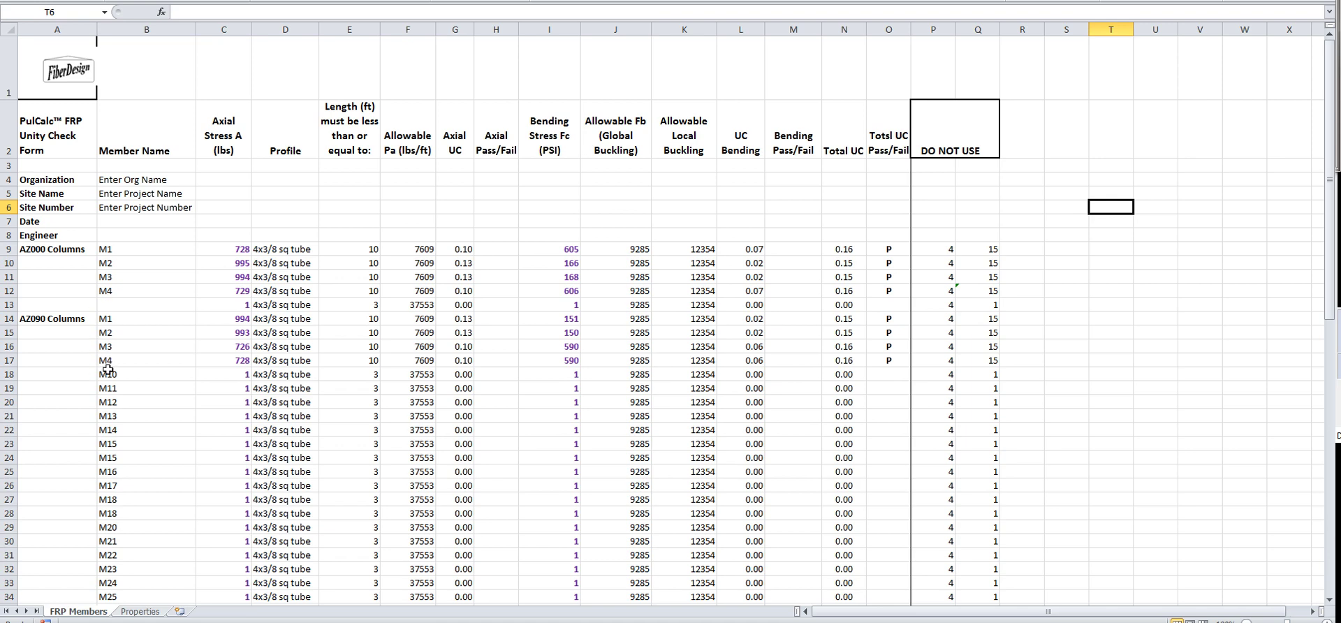
scroll(116, 381, "down", 2)
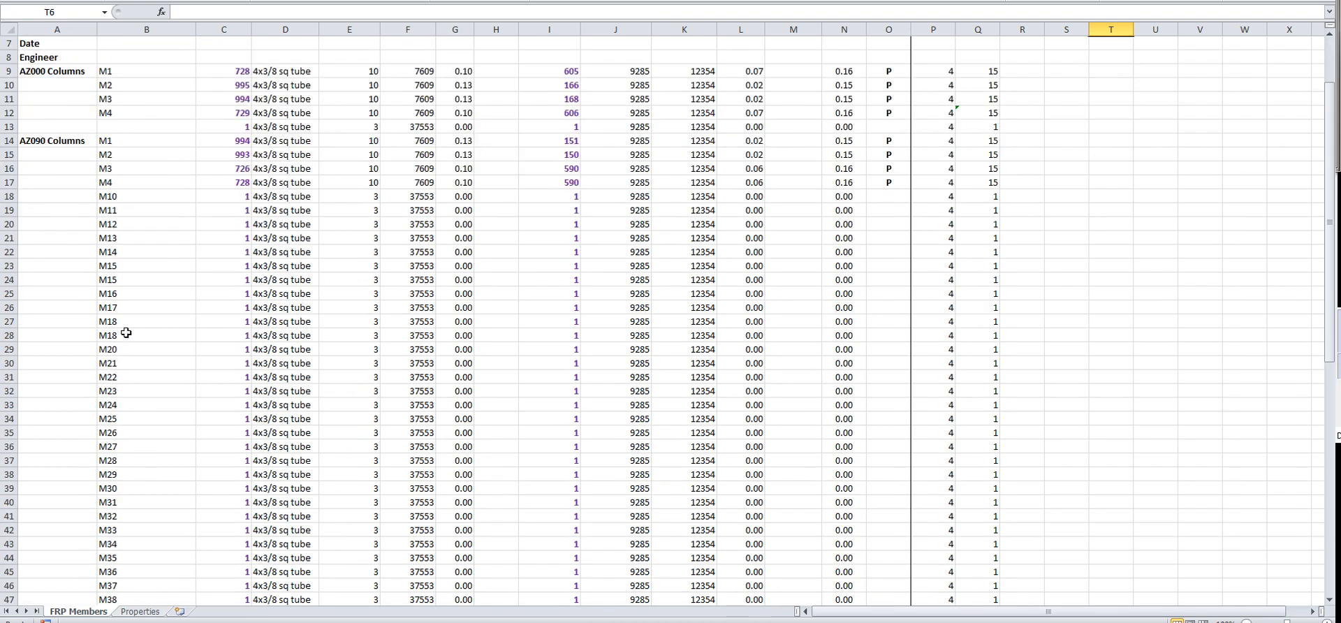
left_click(113, 202)
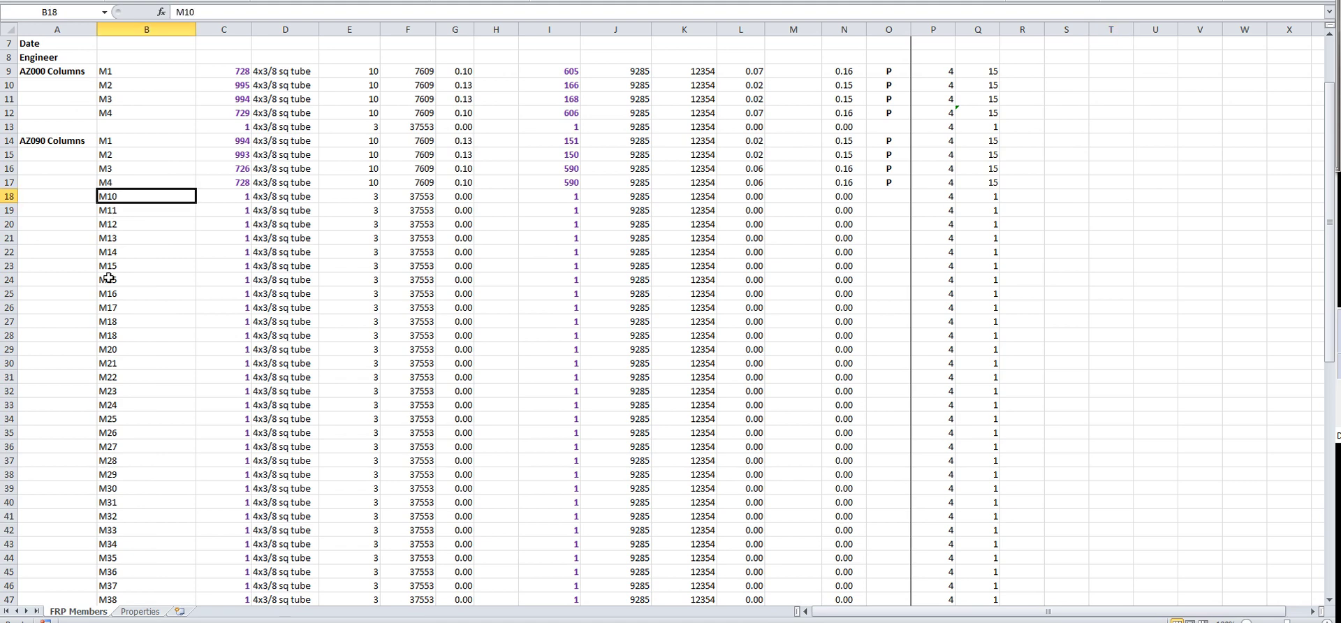
scroll(112, 349, "down", 1)
left_click(112, 584, "shift")
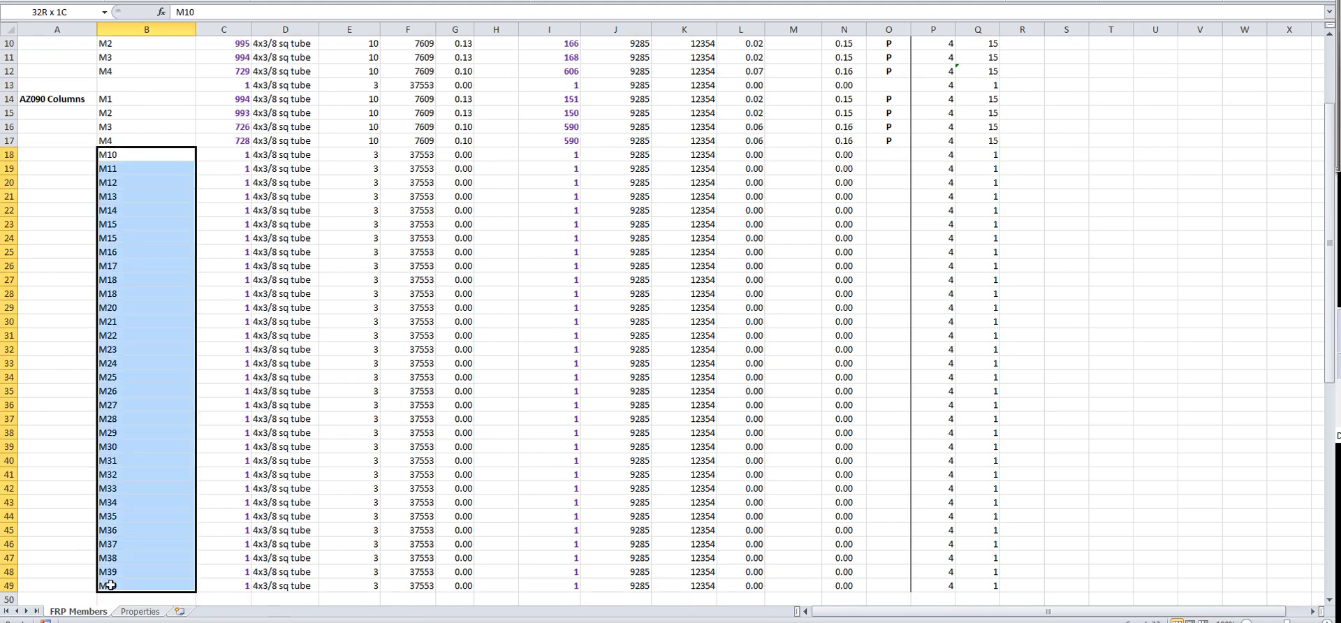
key("Delete")
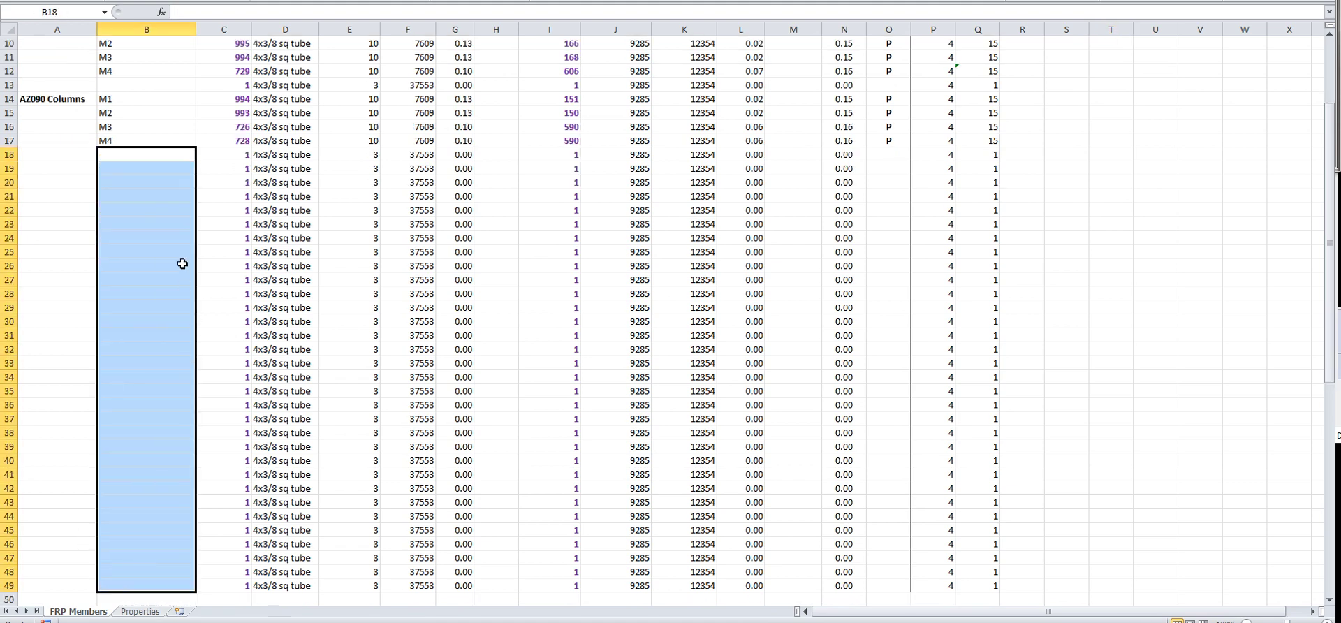
scroll(180, 263, "up", 1)
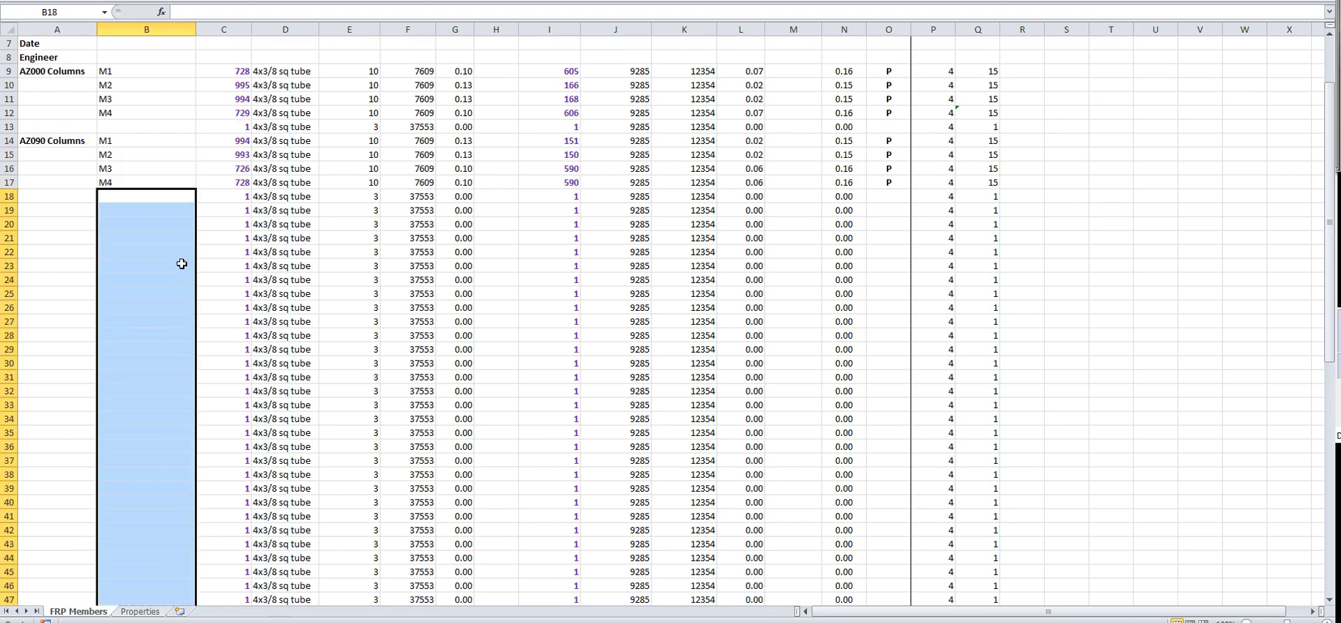
Step: Blank the 4x3/8 sq tube profiles in D18:D49 so their calculated results go empty
left_click(285, 196)
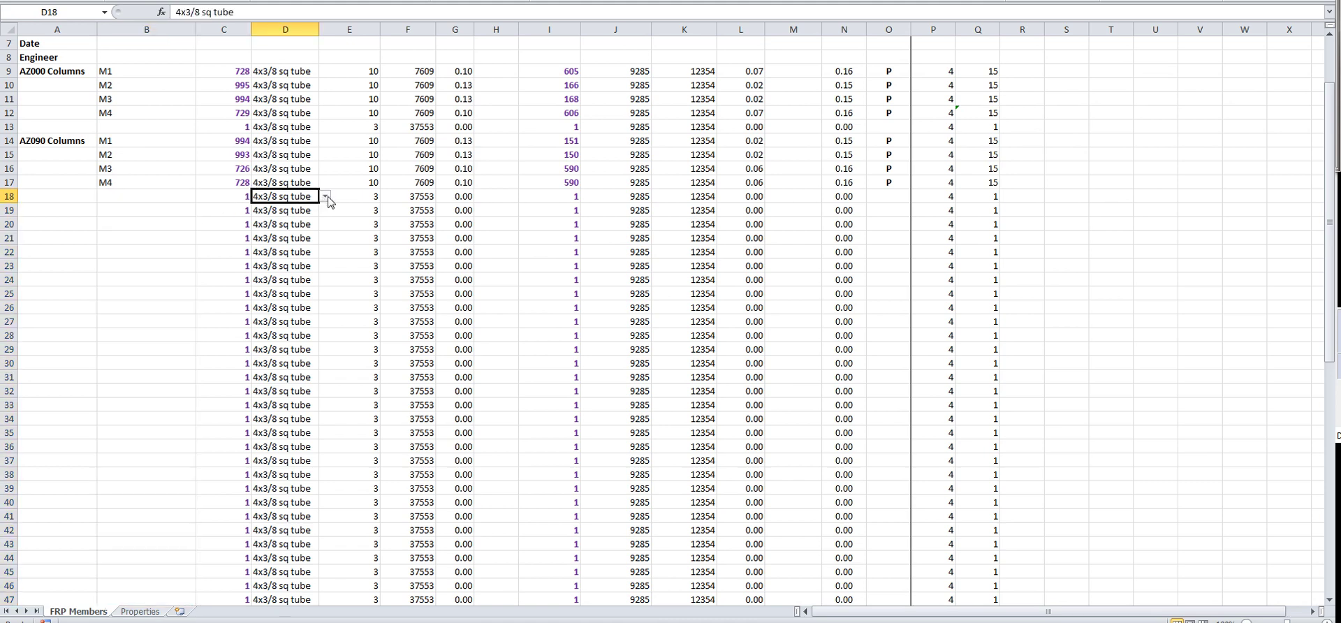
left_click(324, 198)
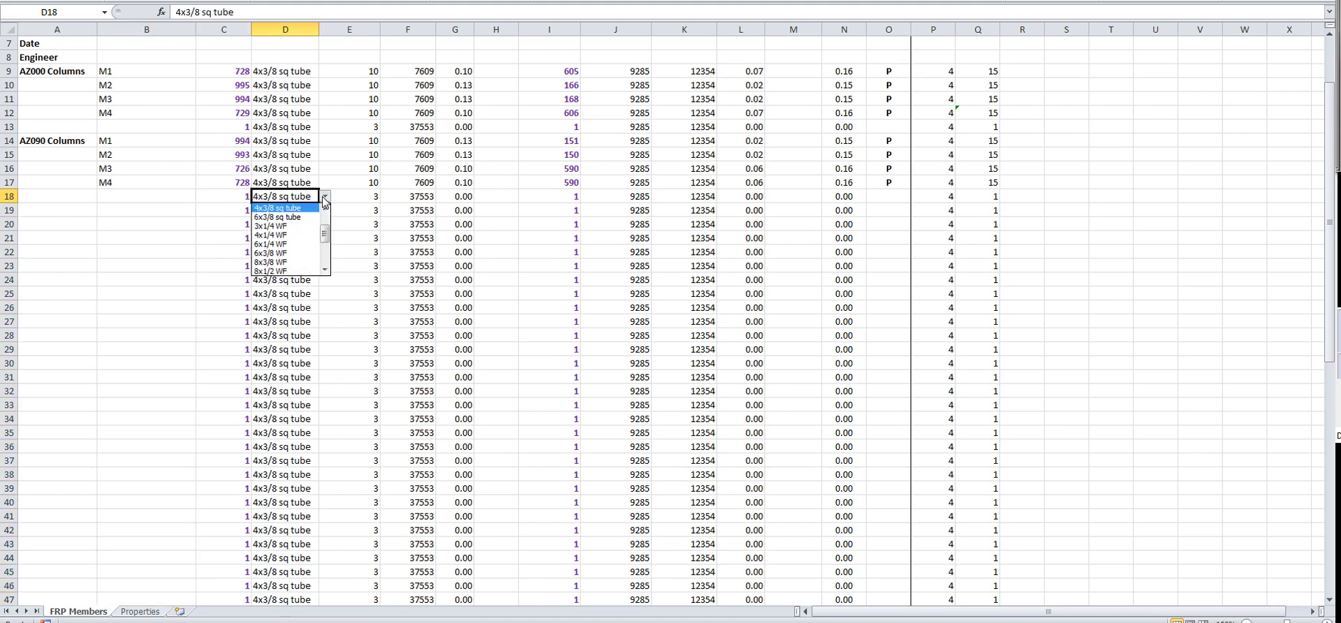
scroll(293, 230, "up", 2)
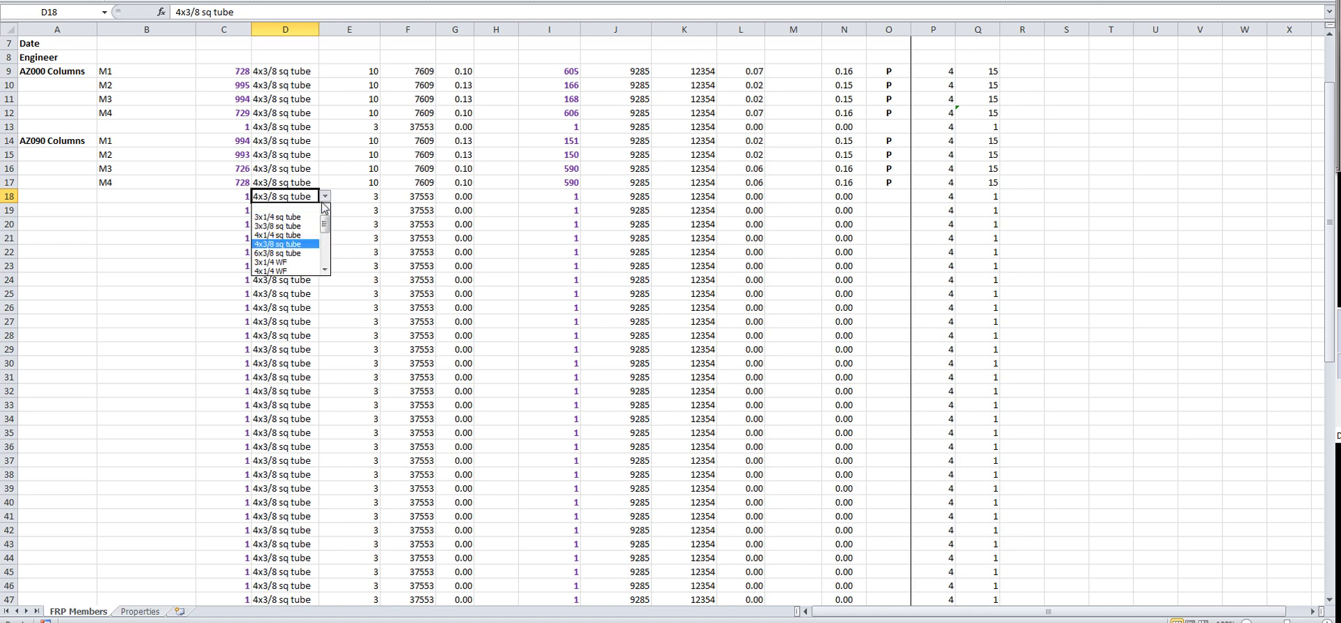
left_click(283, 209)
scroll(288, 266, "down", 1)
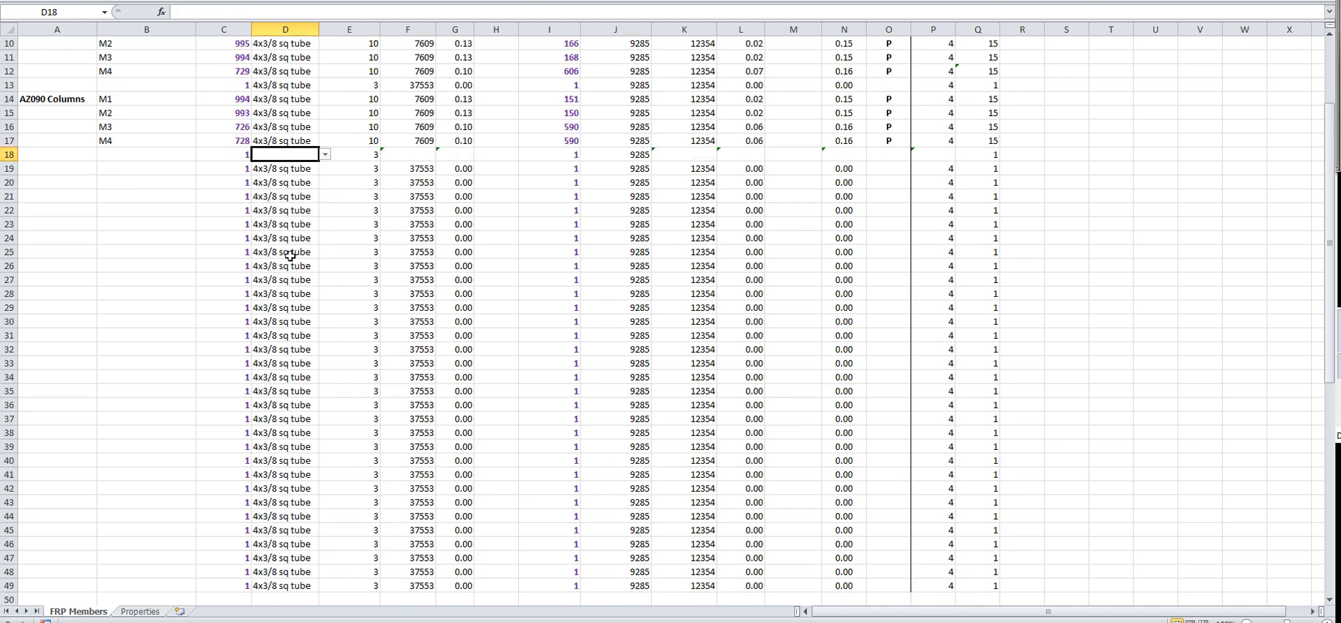
left_click(271, 585, "shift")
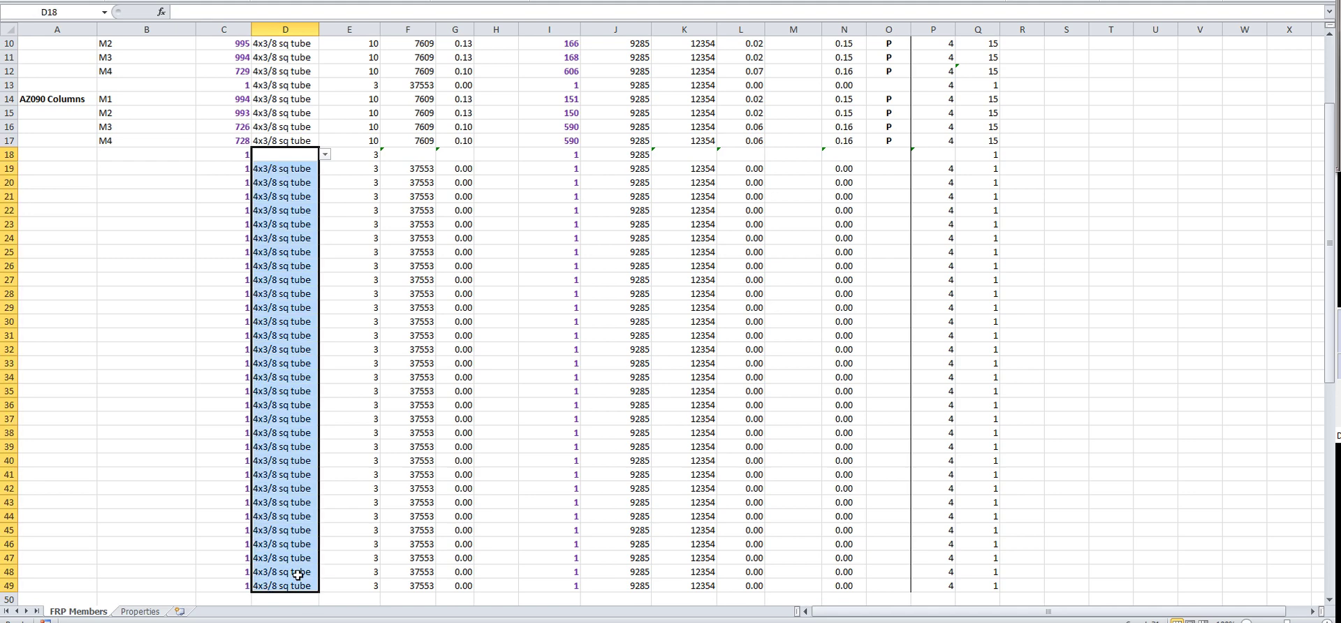
key("Delete")
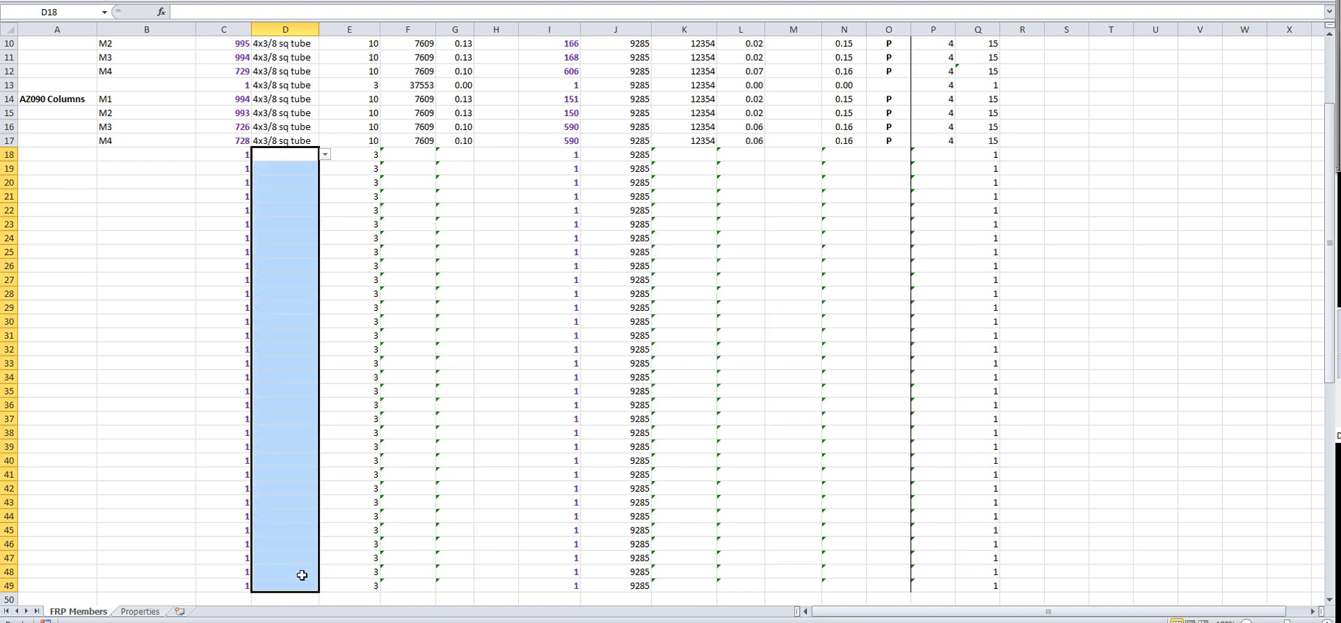
left_click(154, 252)
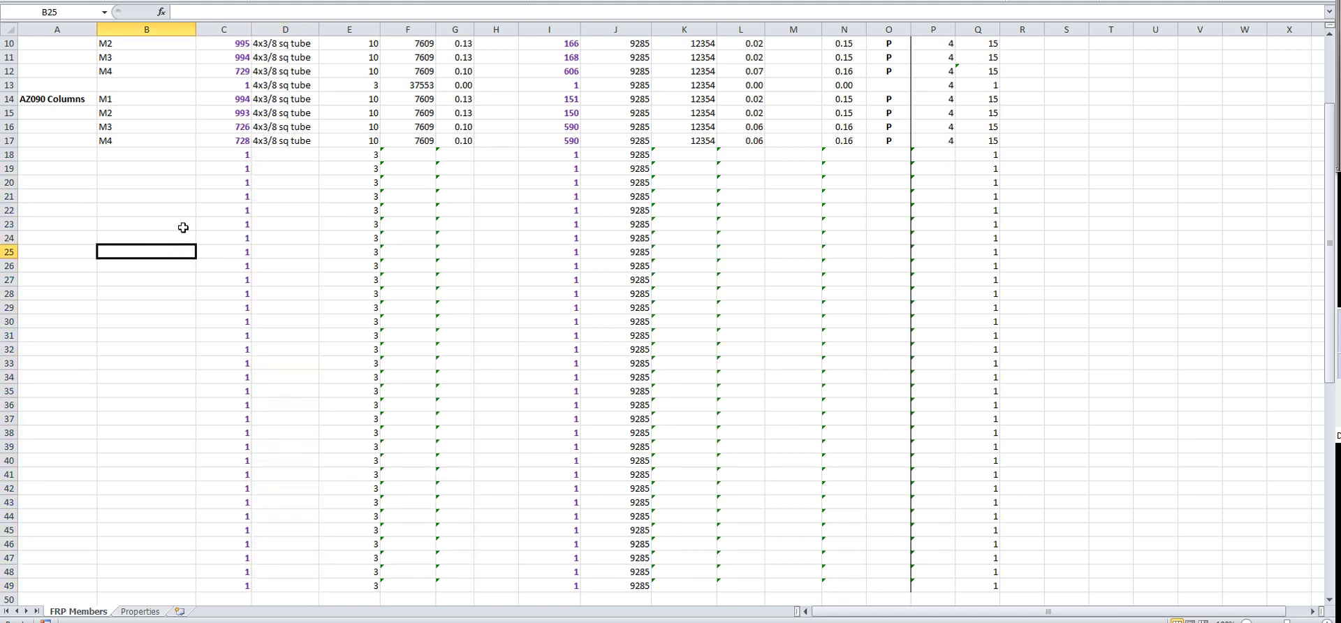
scroll(556, 254, "up", 2)
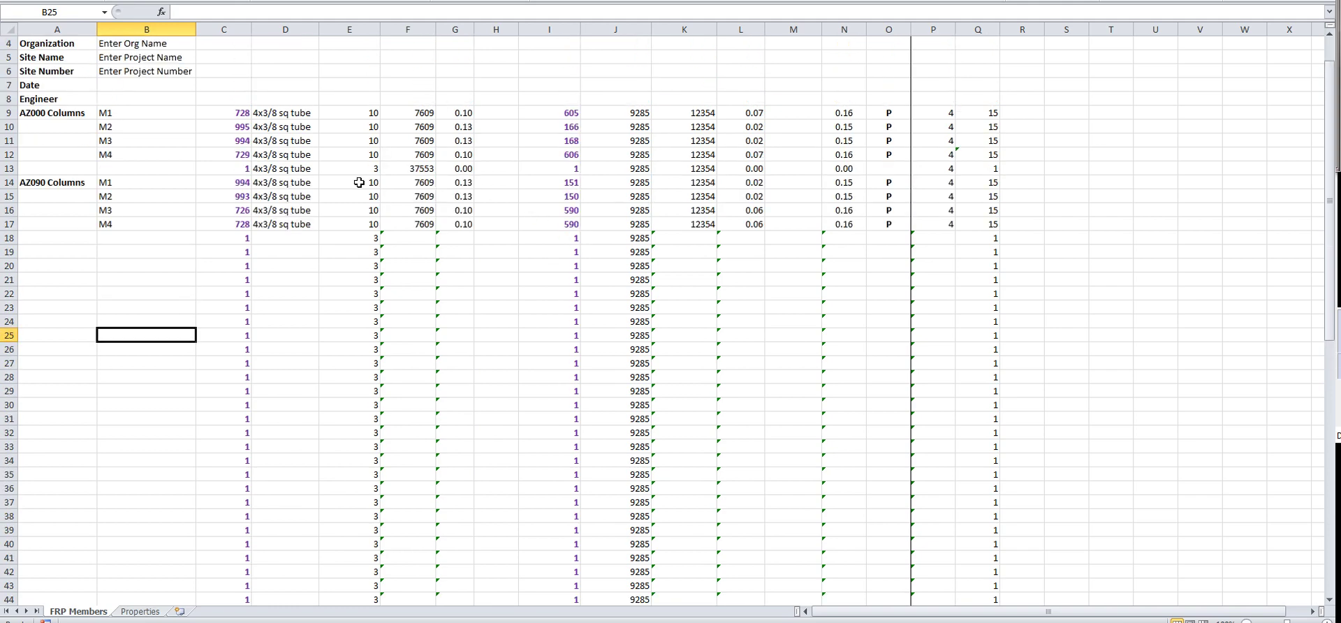
scroll(358, 182, "up", 1)
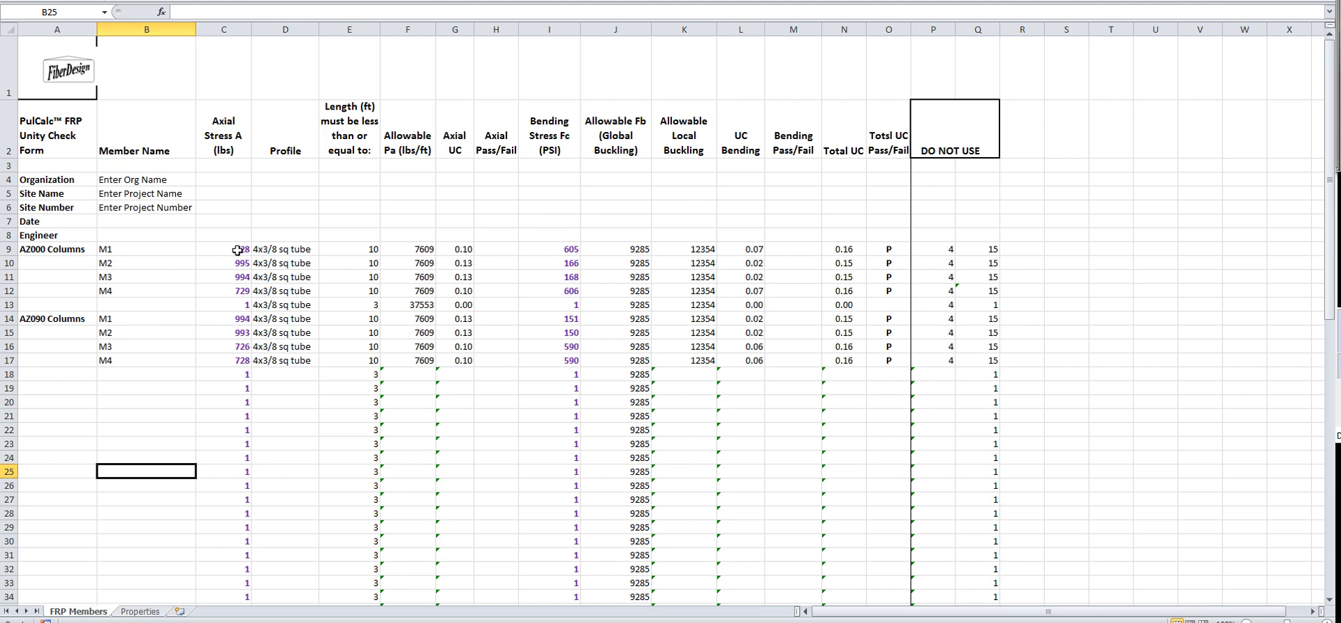
left_click(238, 250)
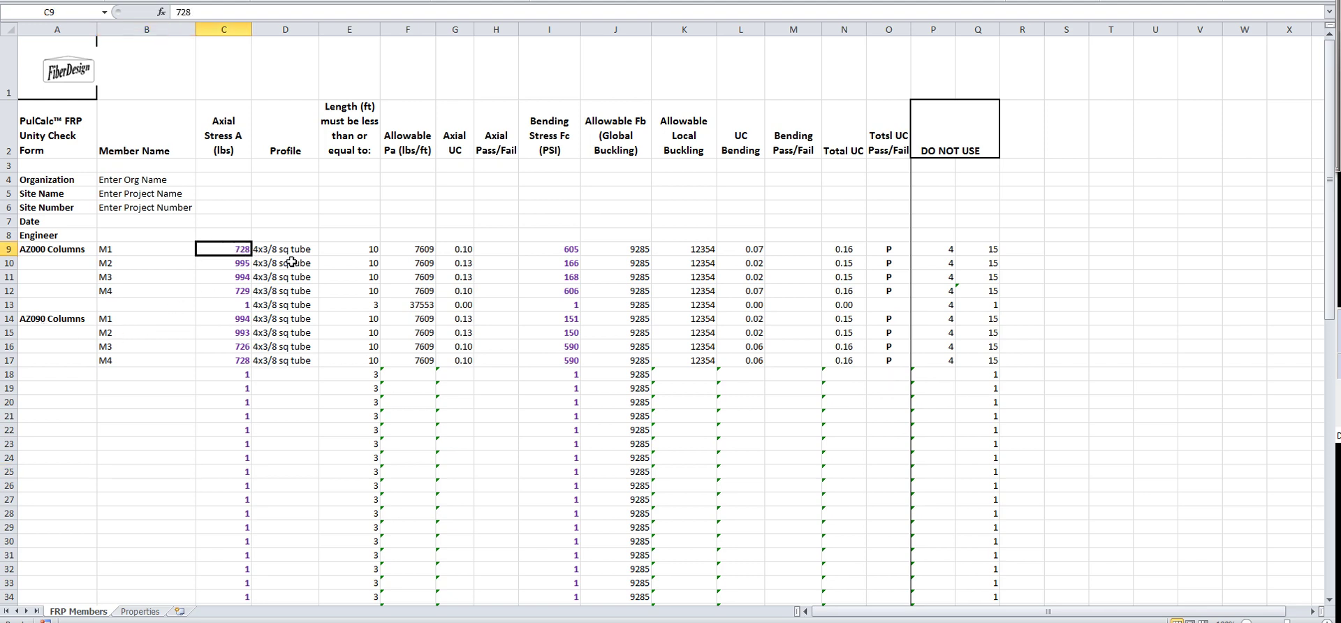
left_click(566, 250)
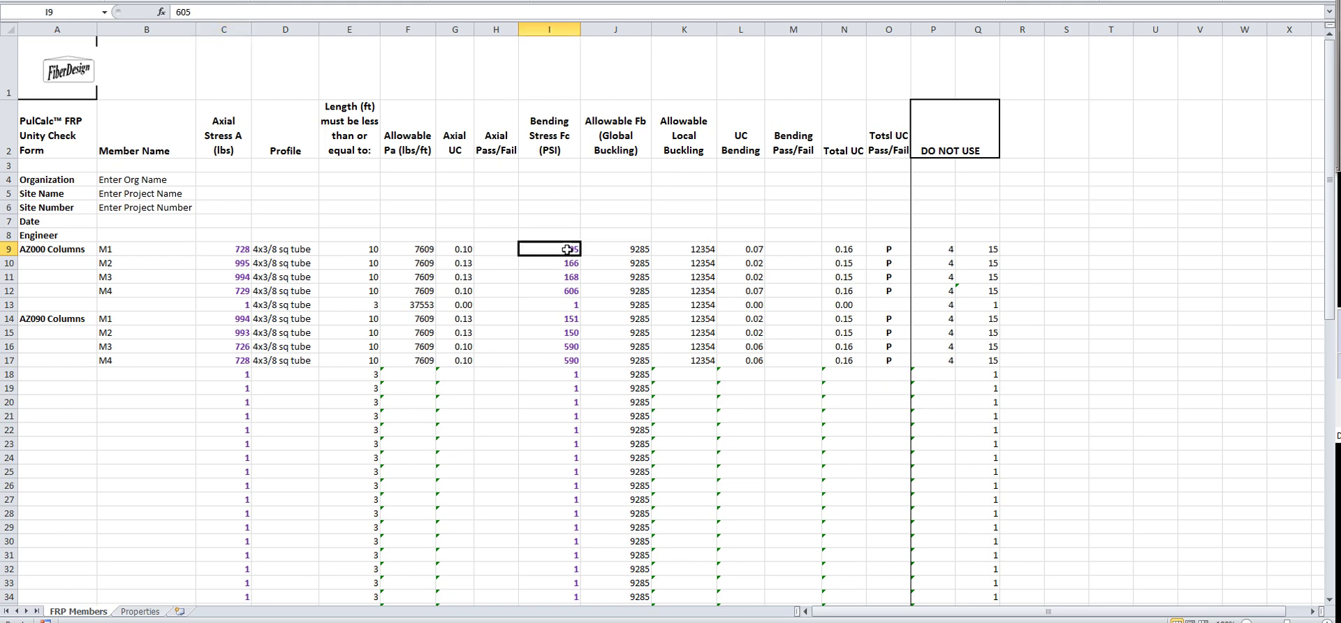
left_click(460, 250)
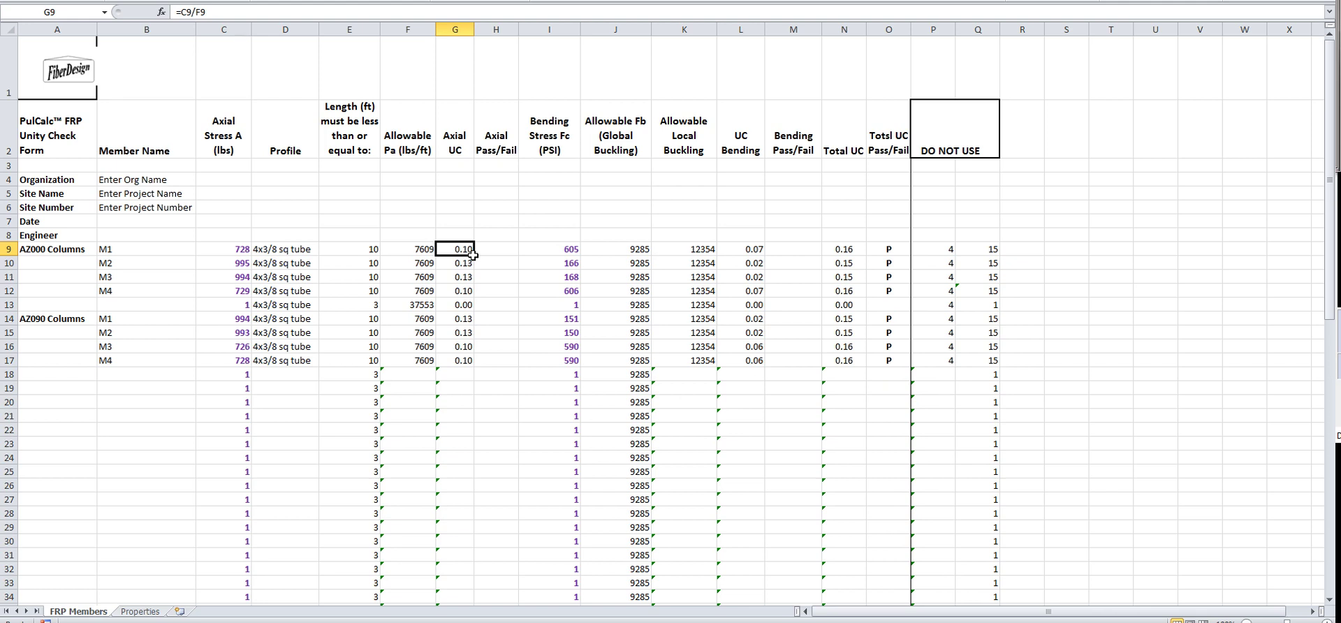
left_click(756, 249)
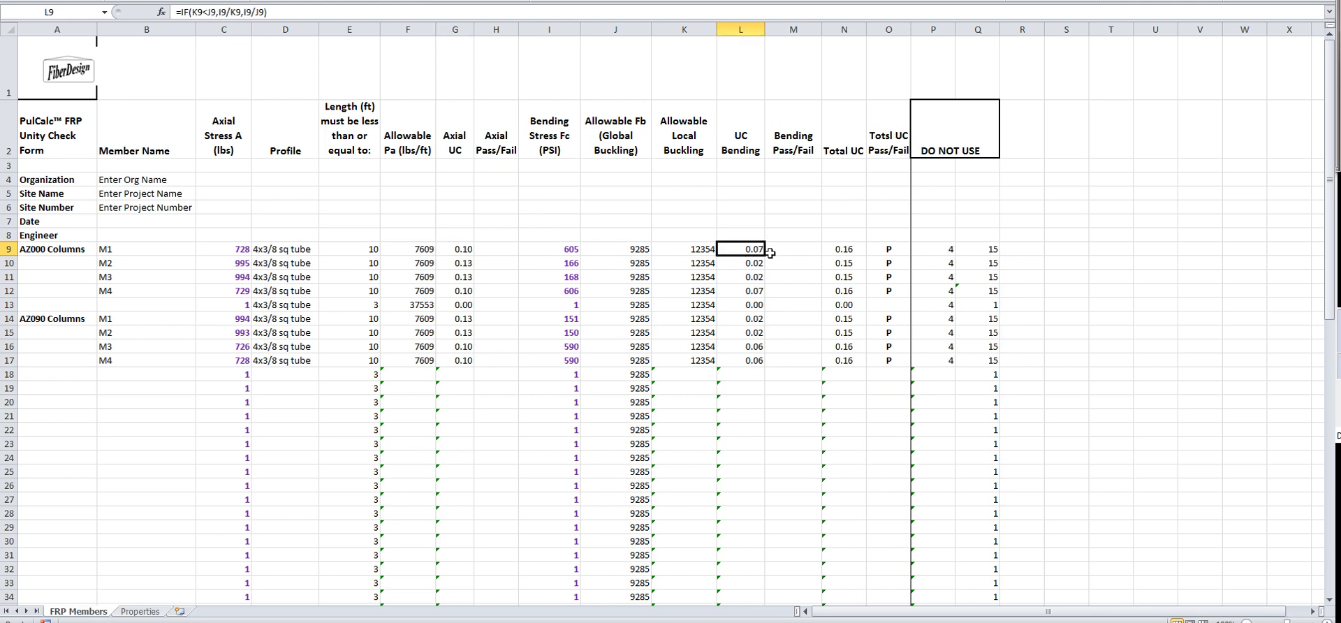
left_click(850, 252)
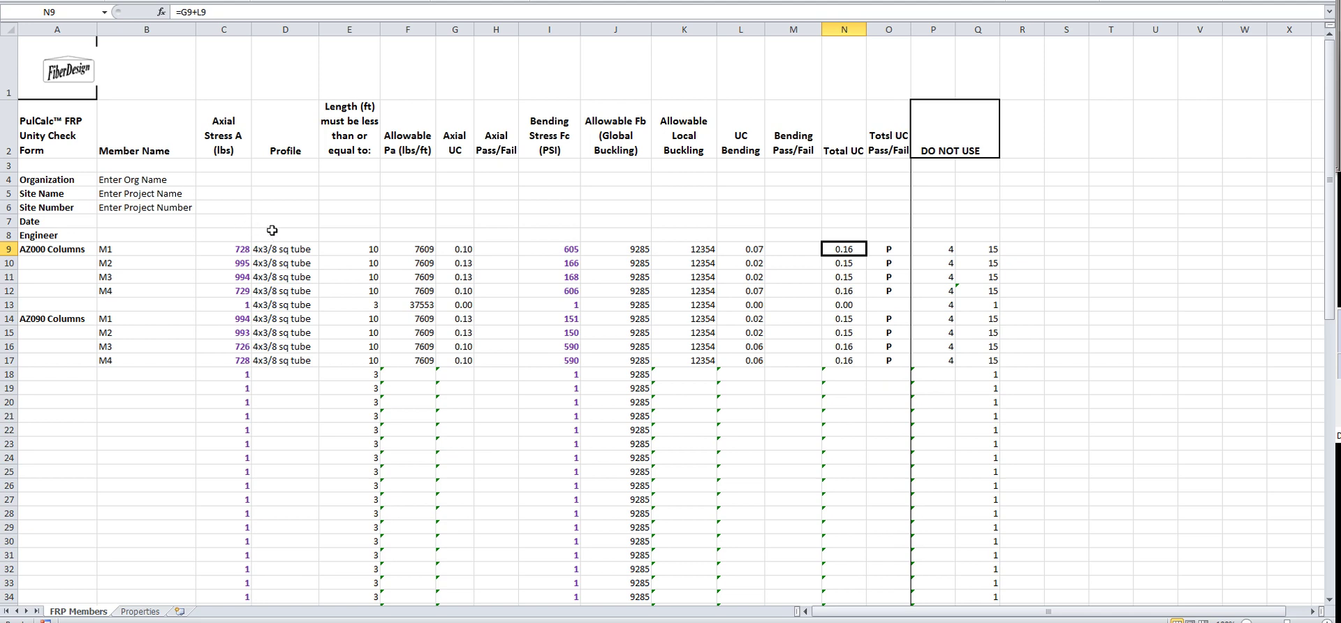
left_click(235, 249)
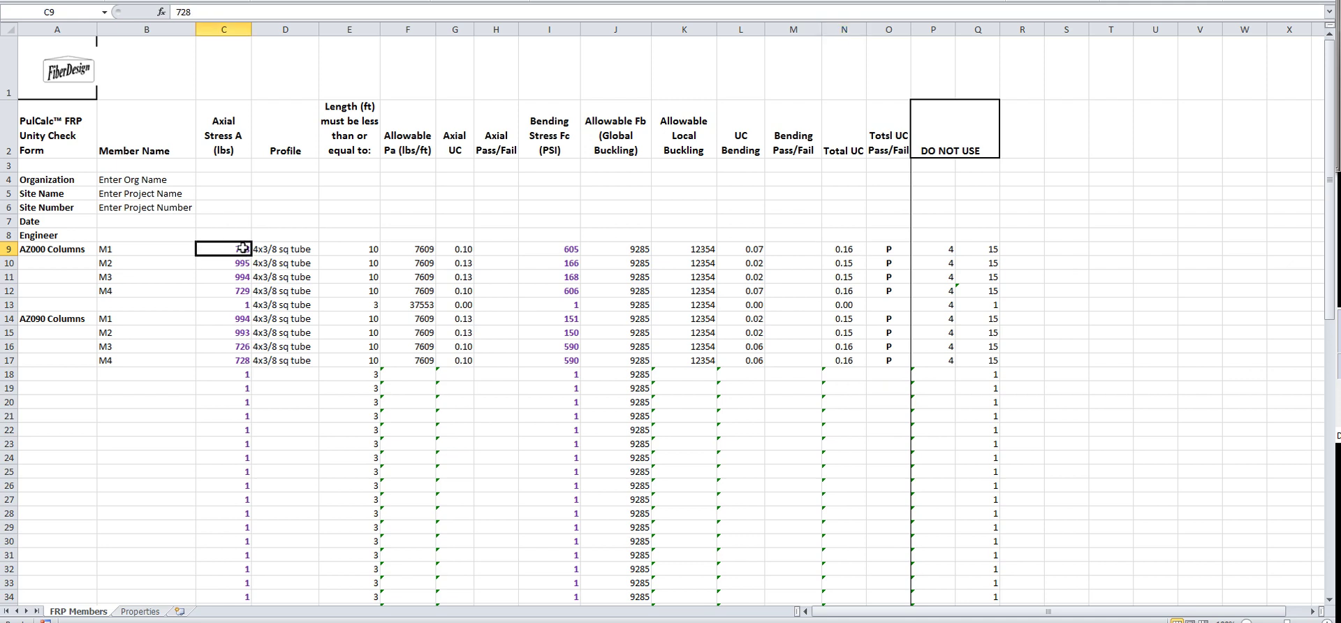
type("70000")
left_click(278, 209)
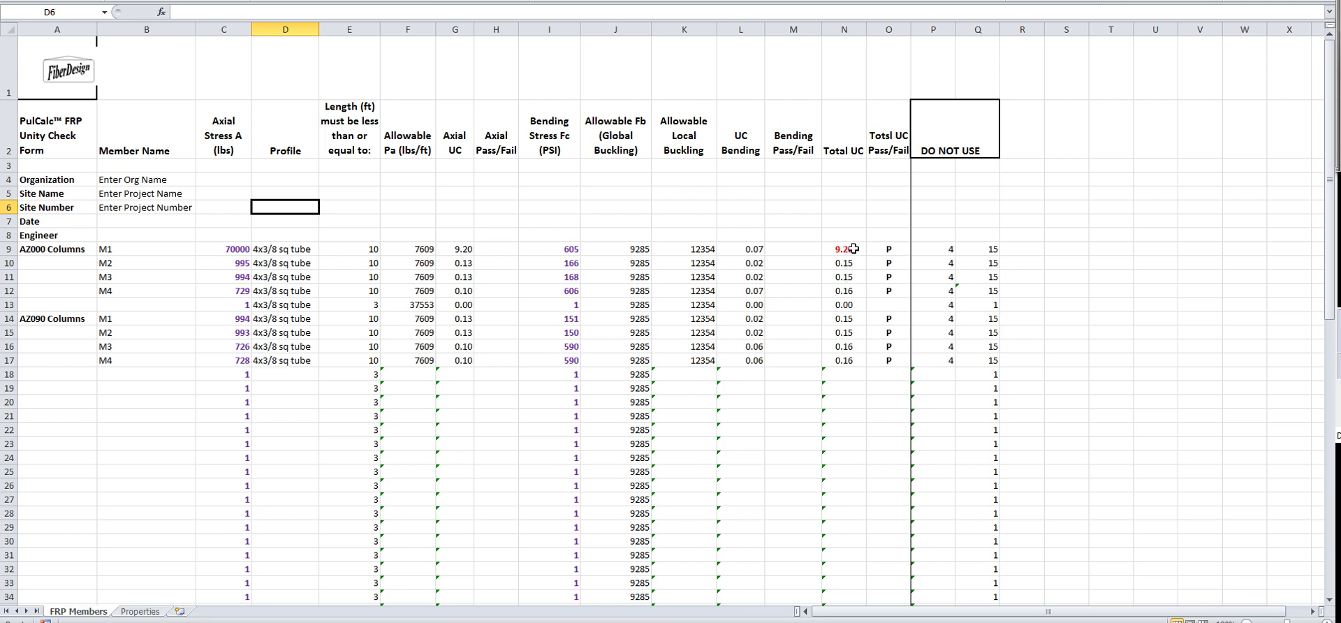
left_click(242, 249)
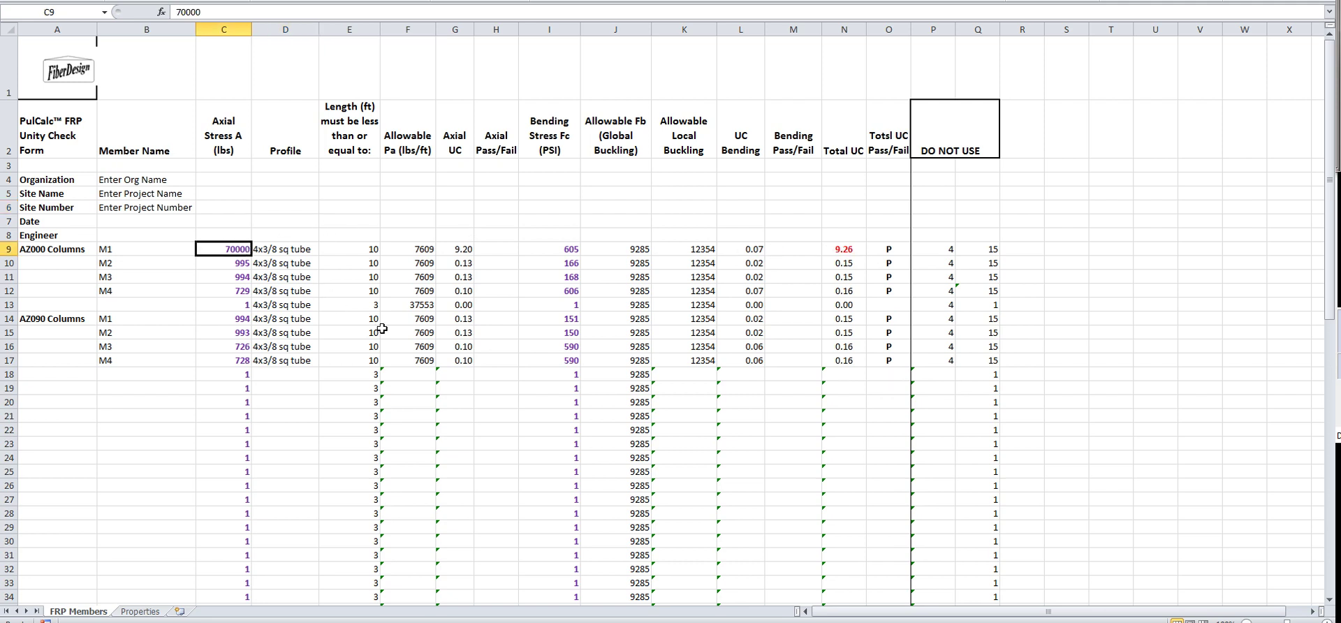
key("ctrl+z")
Step: Try 4x1/4 sq tube as M1's profile in D9, then restore 4x3/8 sq tube (UC 0.16)
left_click(285, 249)
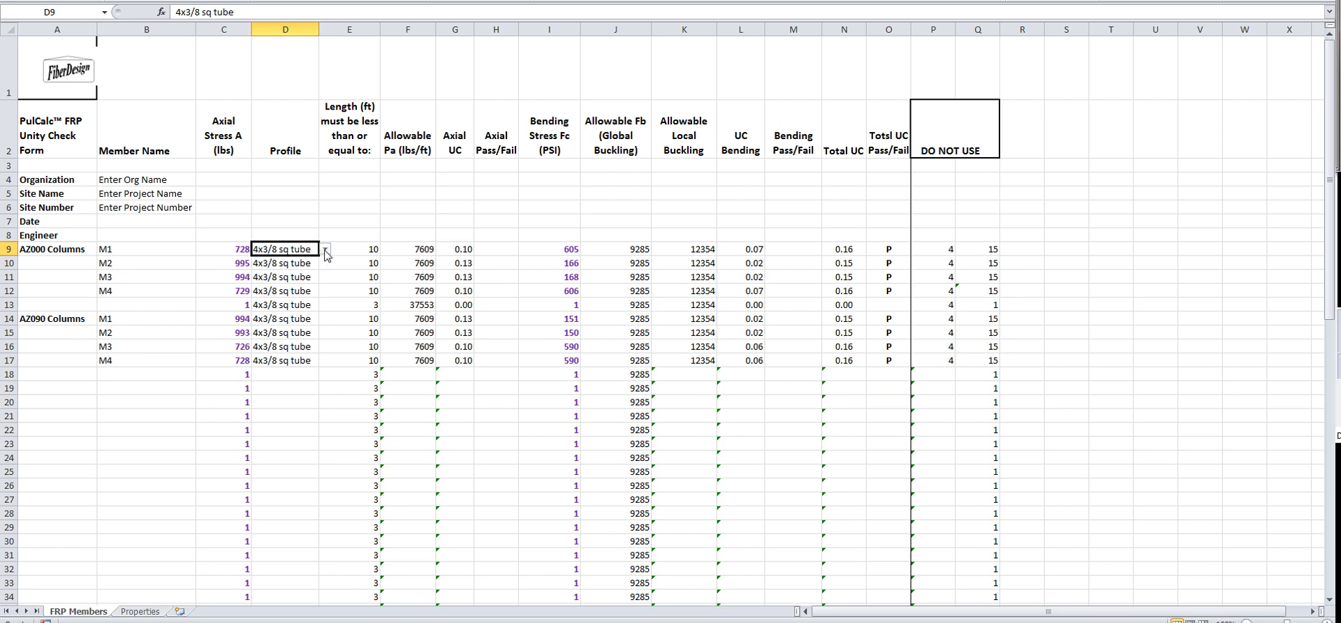
left_click(326, 249)
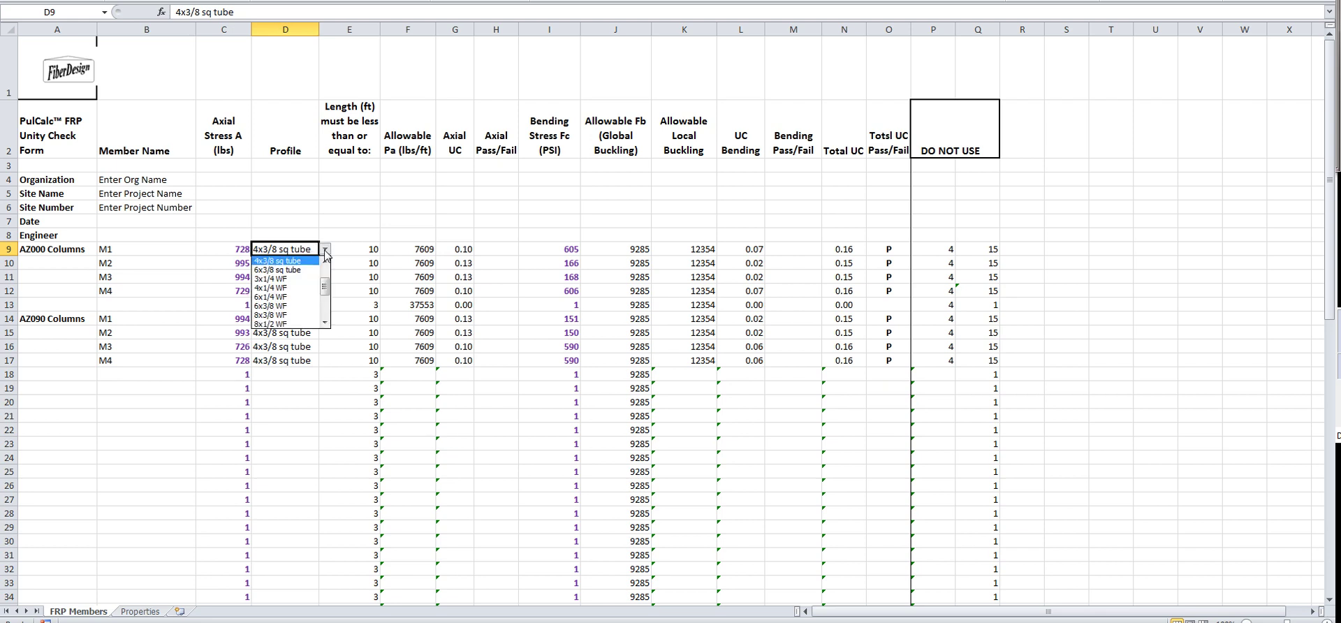
left_click(326, 261)
left_click(325, 261)
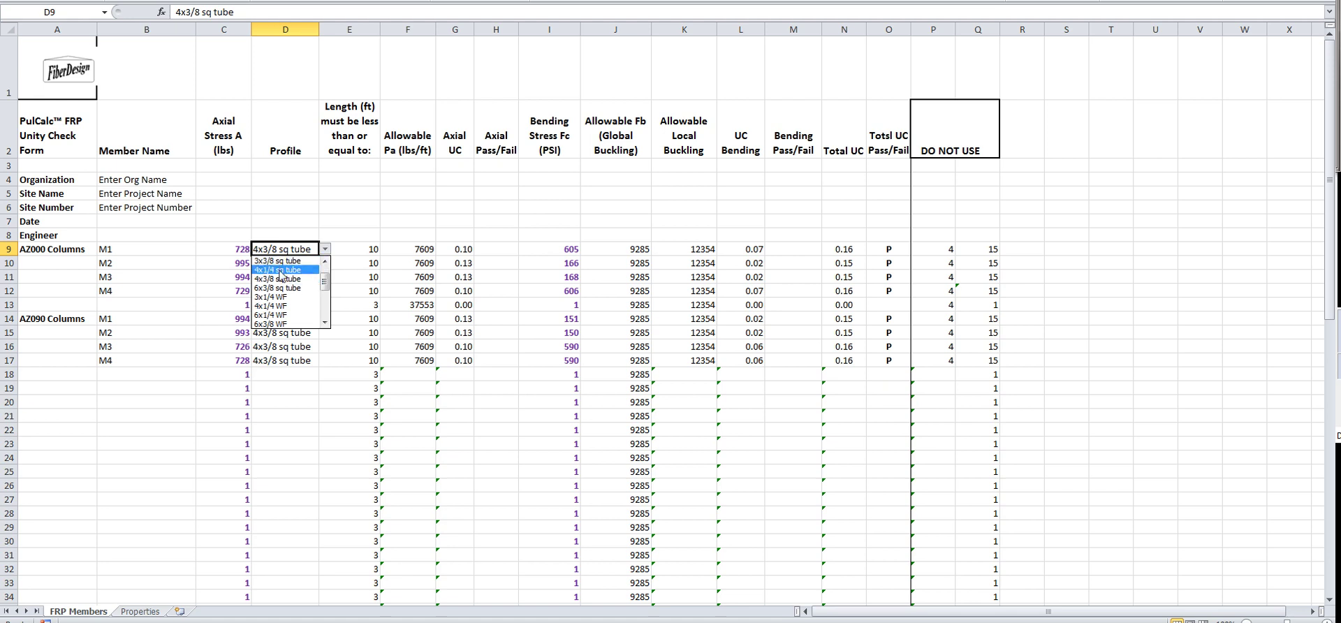
left_click(280, 272)
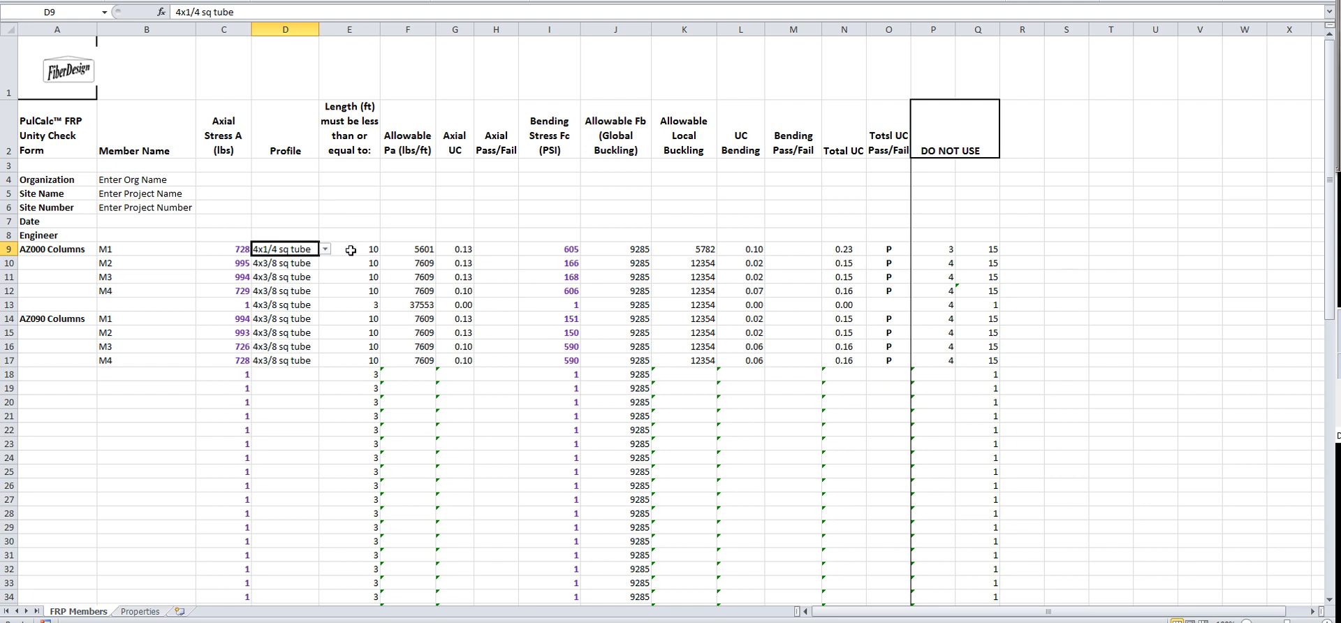
left_click(326, 250)
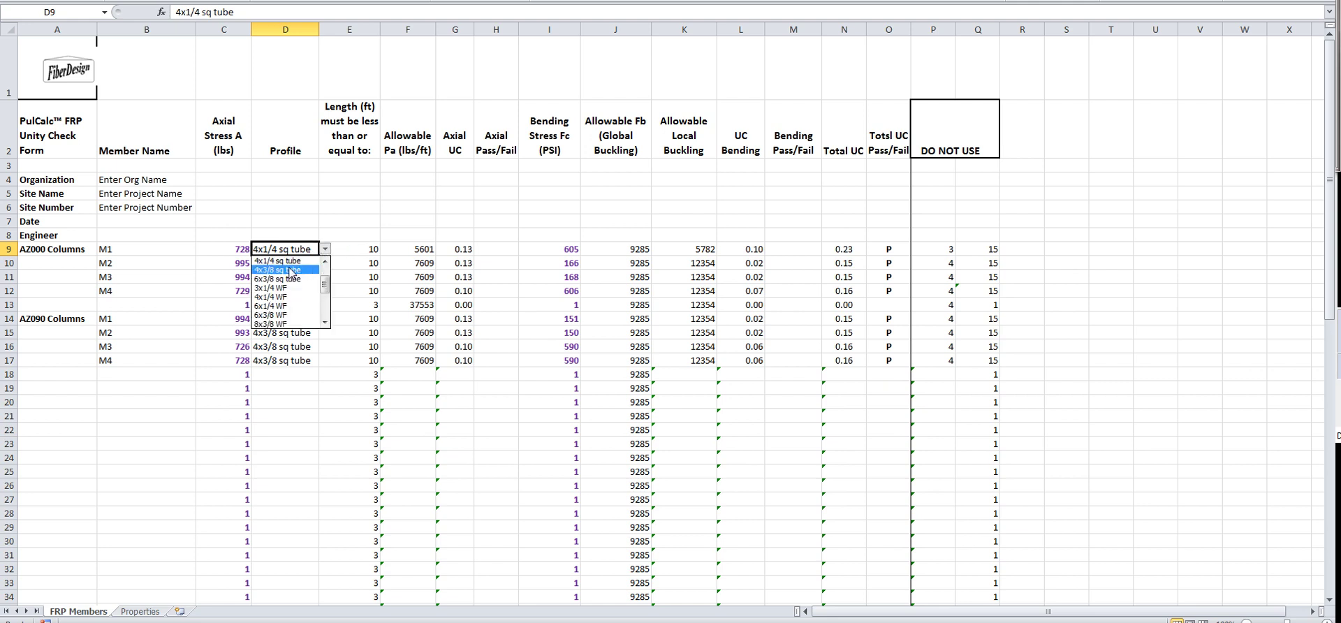
left_click(291, 270)
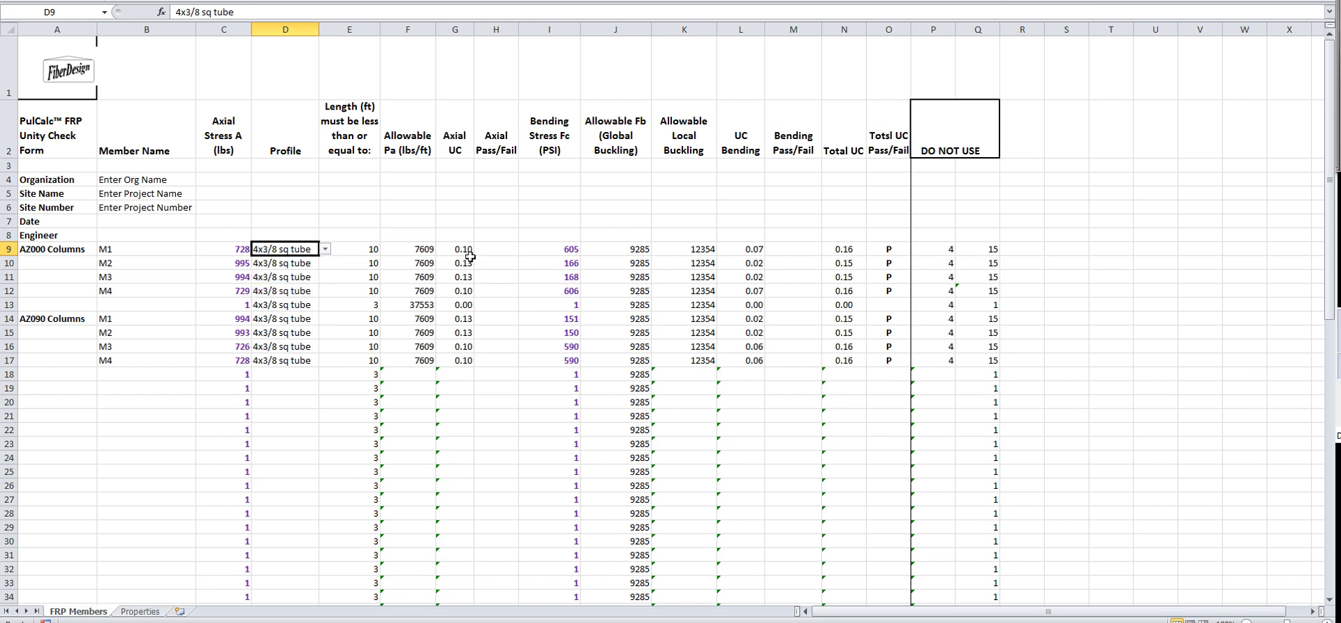
Step: Change column M1's length in E9 to 12 ft and review the higher unity check
left_click(373, 252)
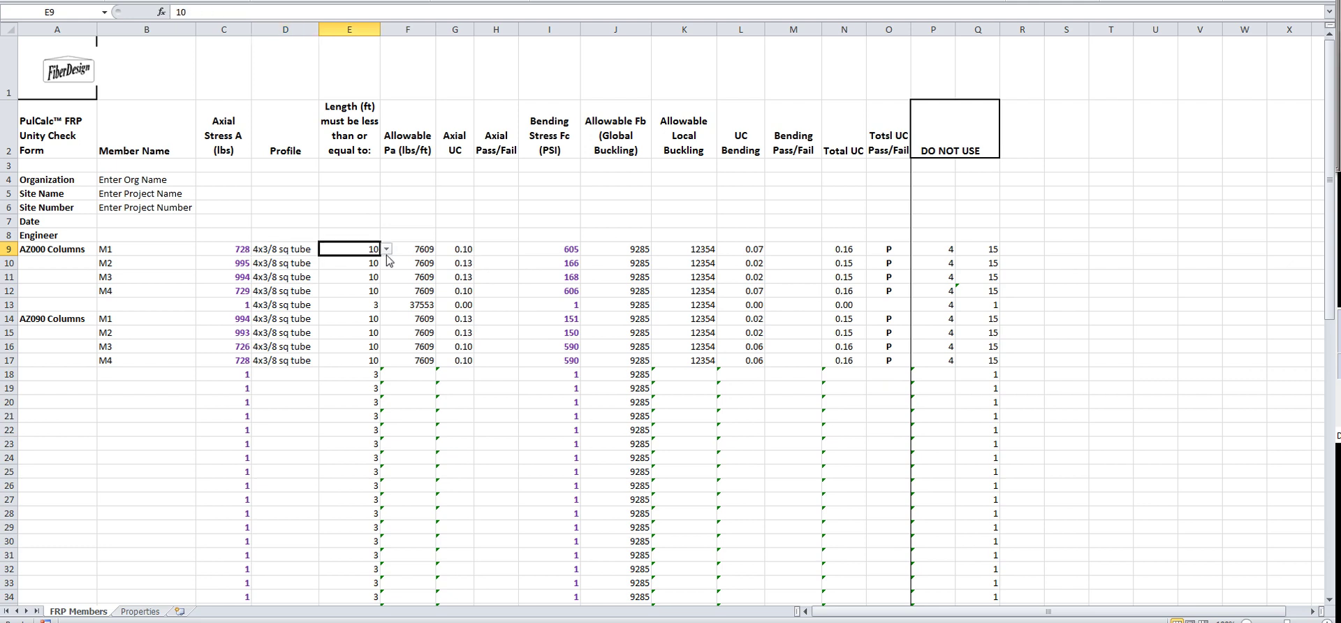
left_click(387, 249)
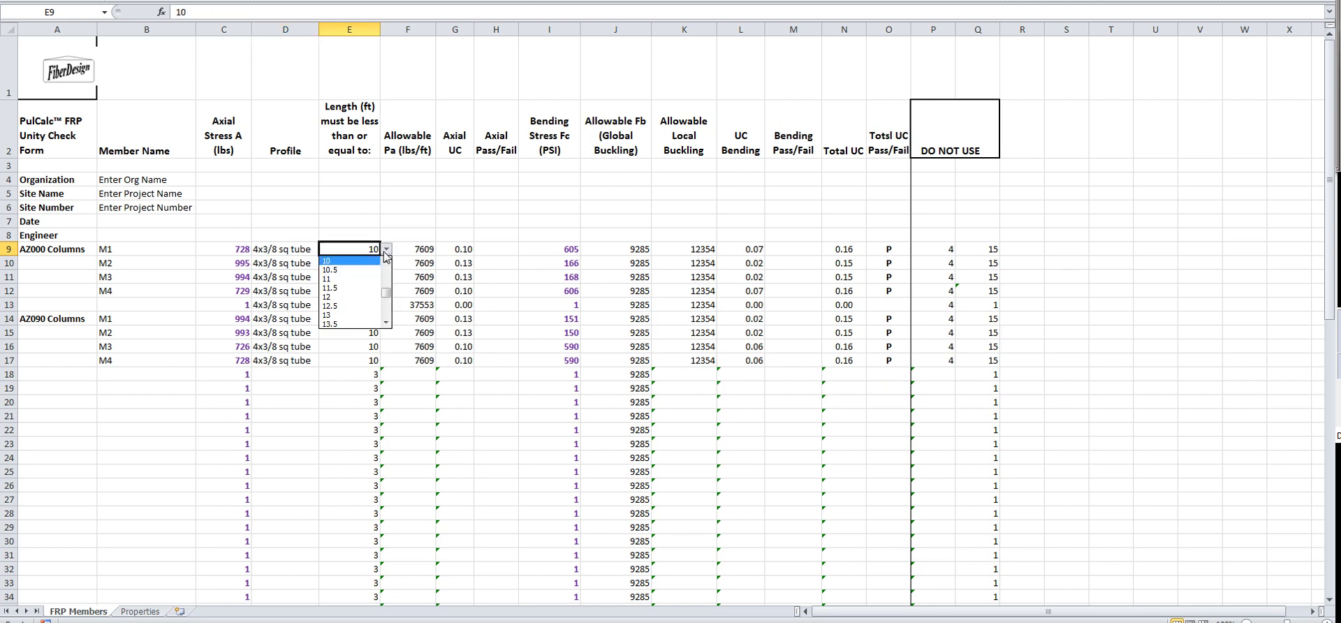
left_click(333, 299)
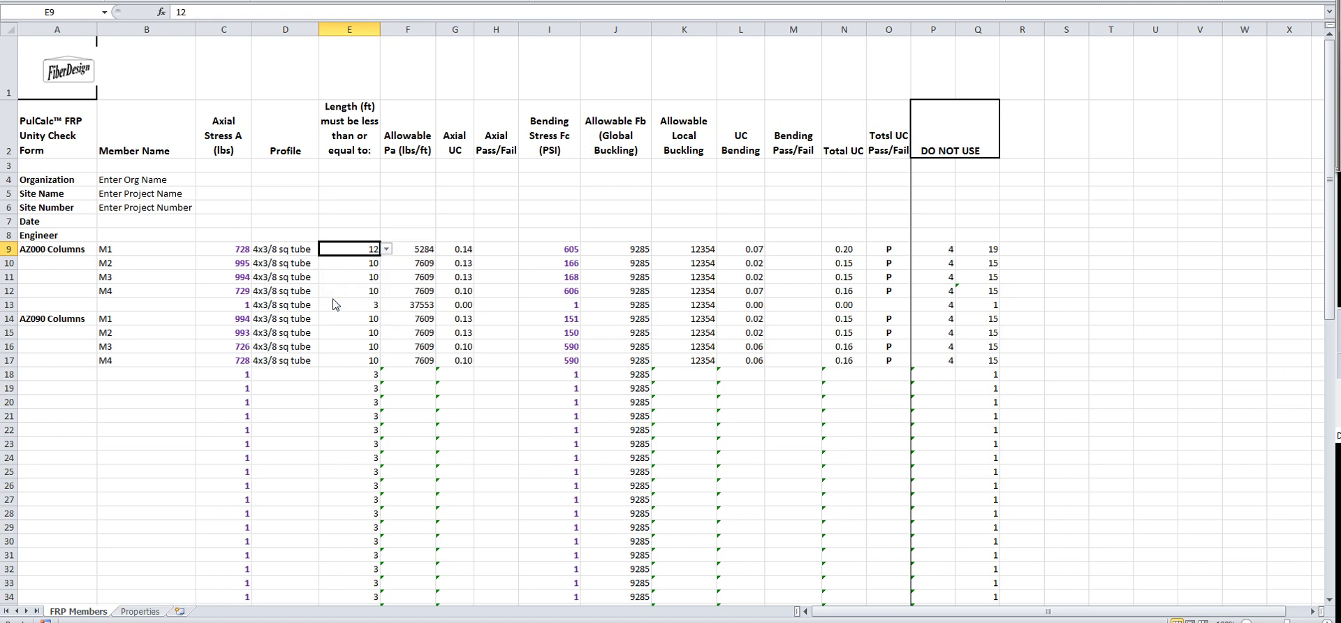
Step: Set M1's length back to 10 ft, restoring allowable Pa 7609 and UC 0.16
left_click(385, 248)
left_click(385, 263)
left_click(386, 263)
left_click(384, 263)
left_click(385, 263)
left_click(384, 263)
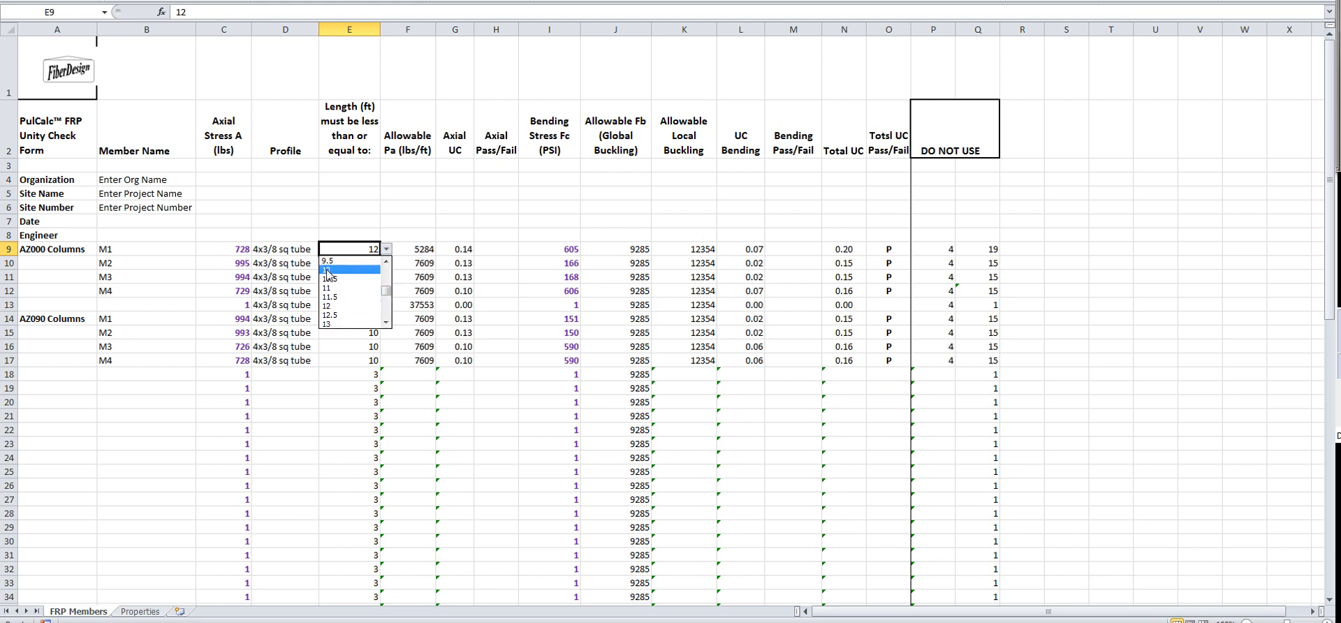
left_click(327, 270)
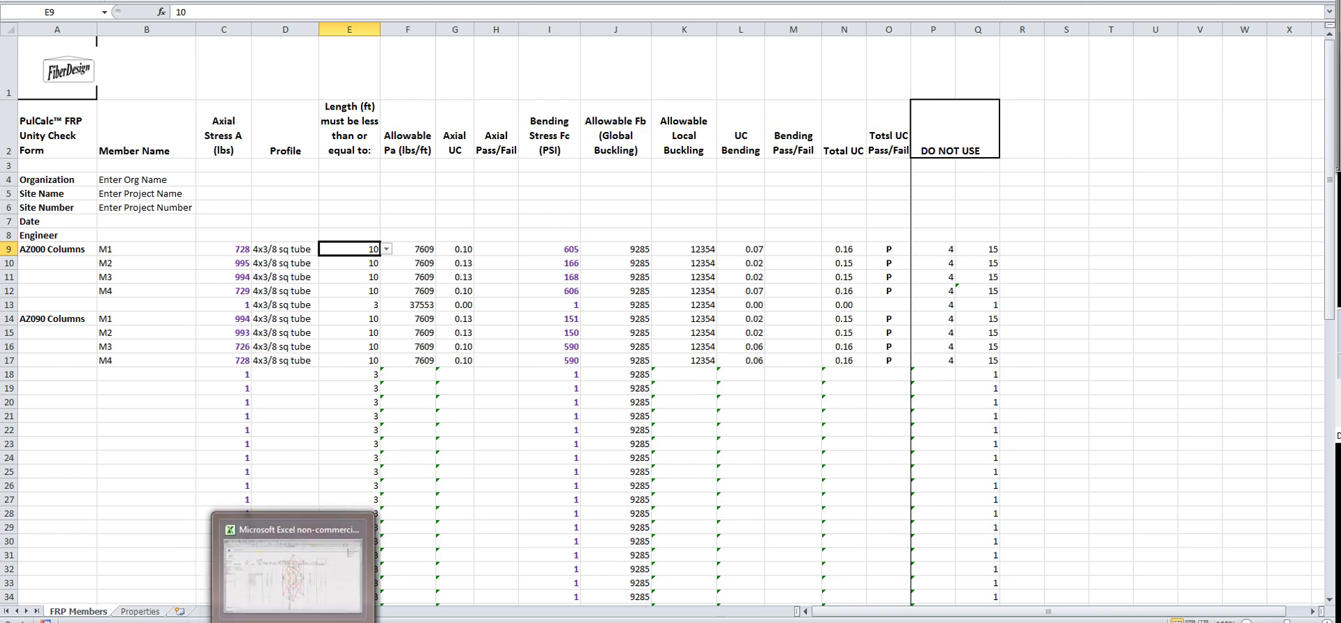
Step: Bring the RISA-3D tower model forward and switch to Detail reporting for member M1
left_click(326, 554)
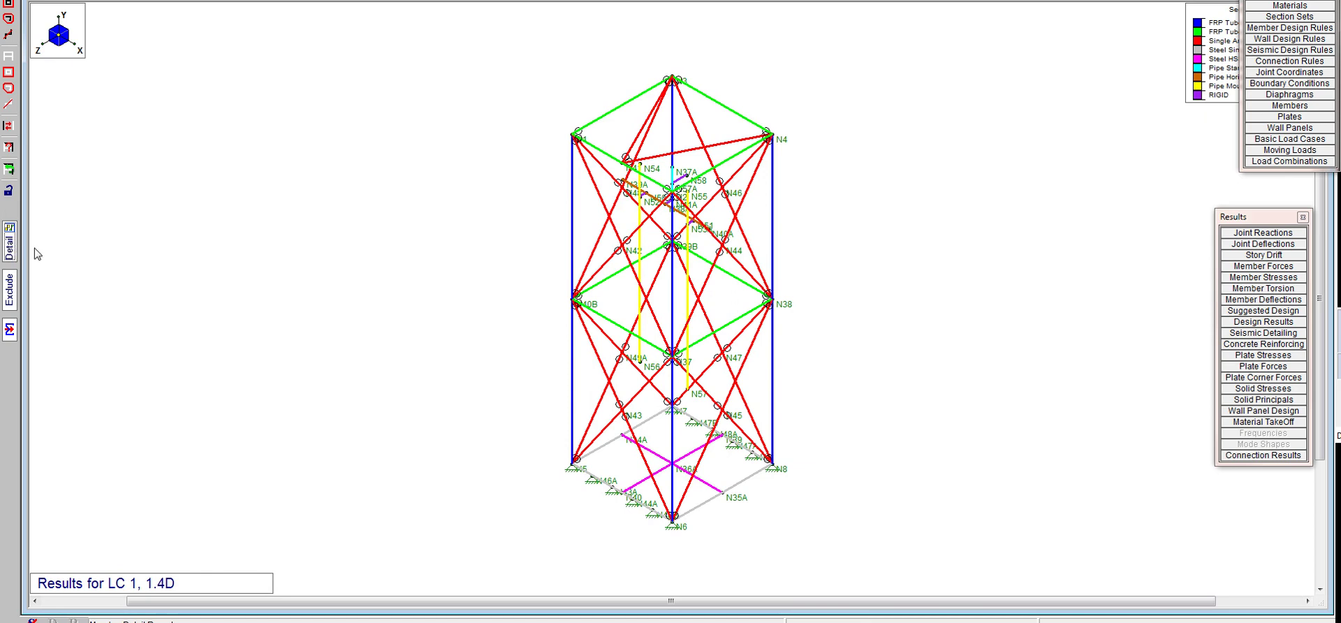
left_click(9, 248)
Step: Show column M1's detail report for LC 2: 1.2D + 1W AZI 000, axial -75.227 to -728.248 lb
left_click(571, 250)
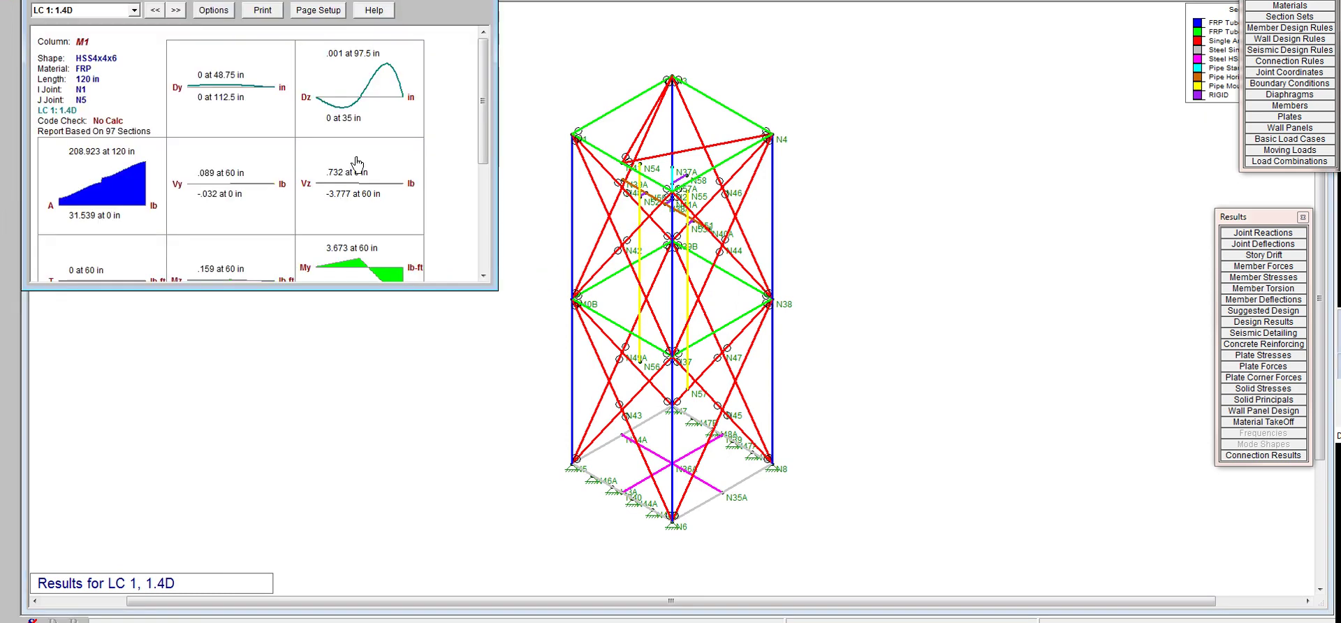
left_click(134, 11)
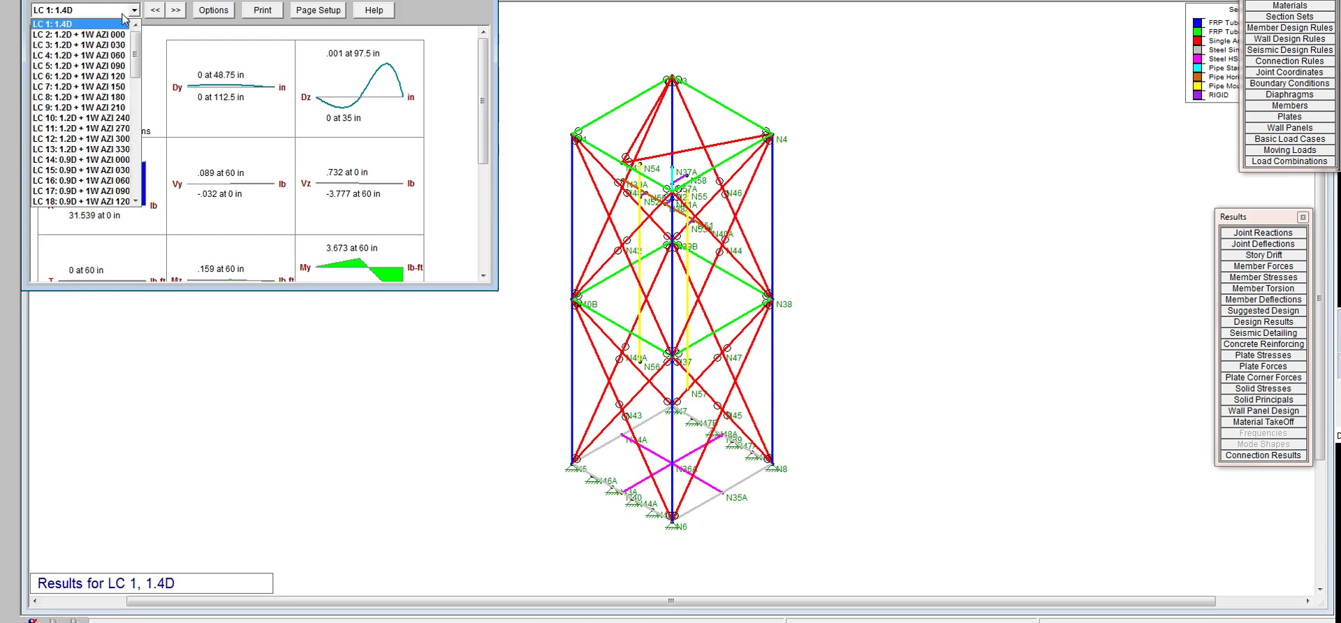
left_click(110, 31)
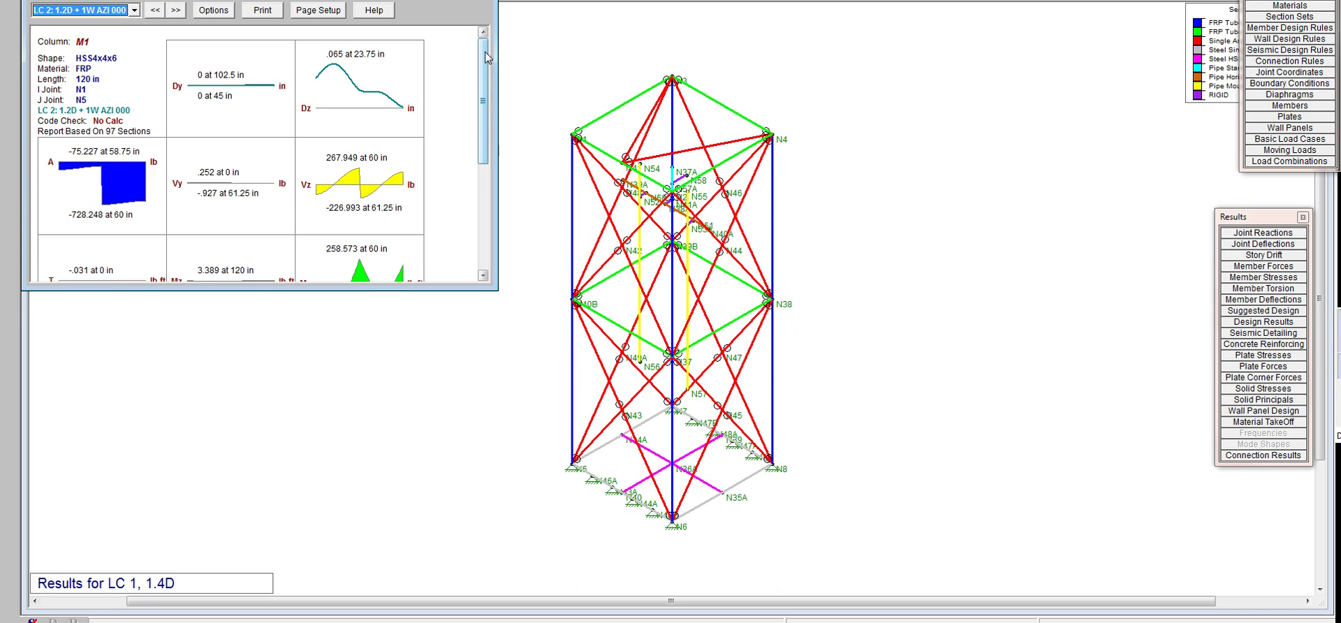
left_click_drag(487, 58, 468, 68)
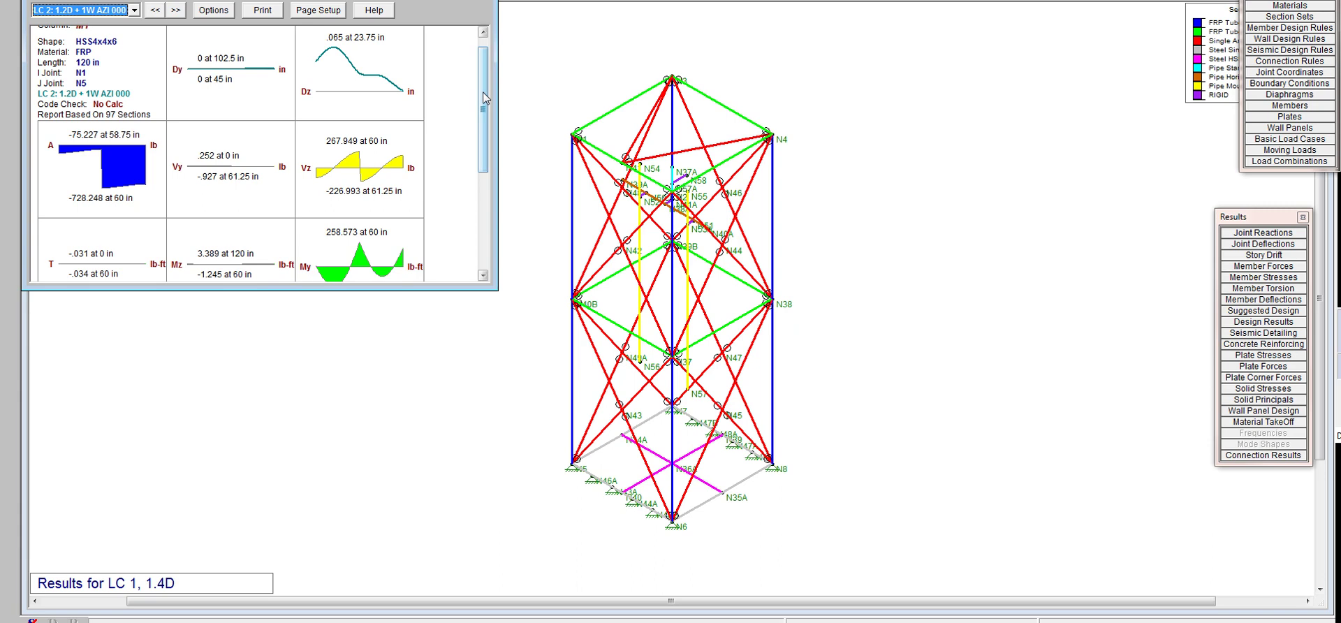
Step: Scroll M1's LC 2 report to the stress diagrams: axial to -152.353 psi, bending ±605.402 psi
left_click_drag(484, 98, 484, 174)
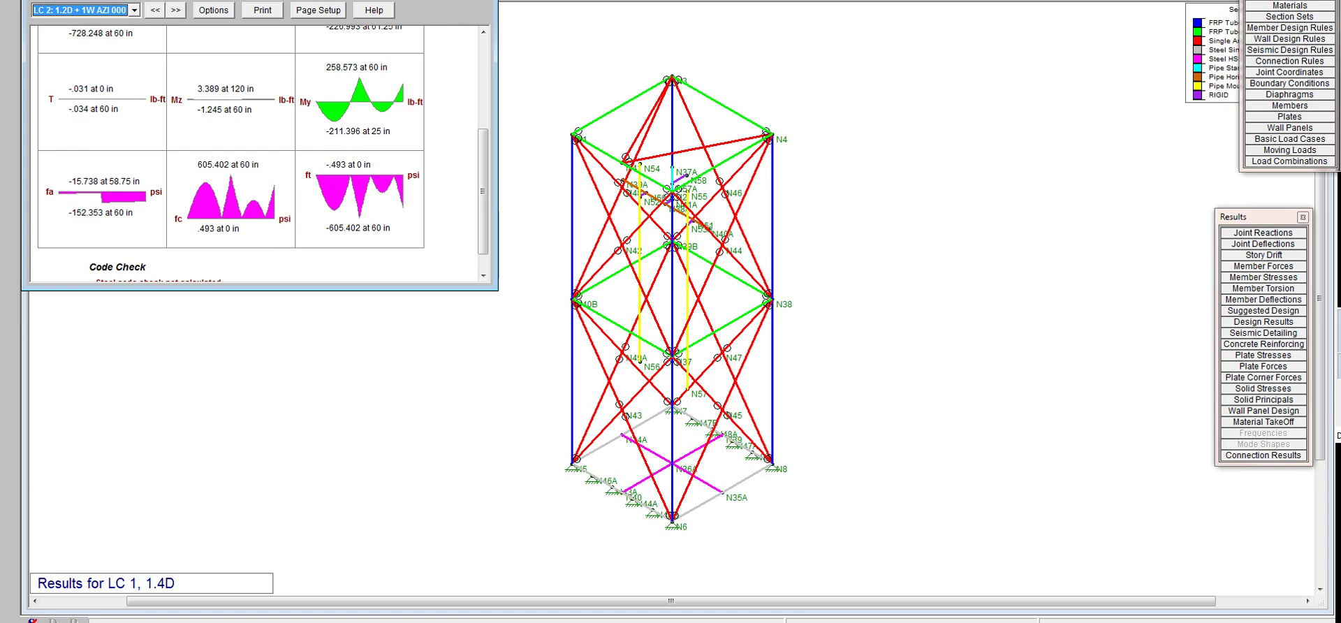
left_click(481, 3)
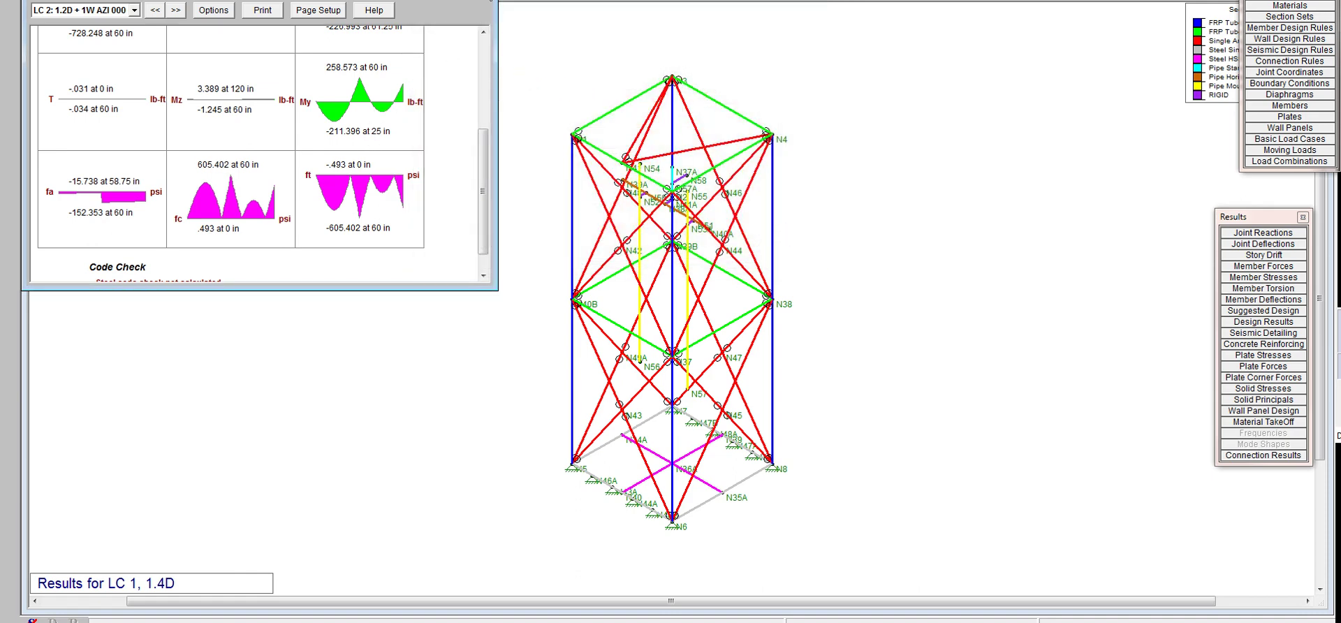
Step: Show column M3's detail report for LC 5: 1.2D + 1W AZI 090, scrolled to its stress diagrams
left_click(495, 2)
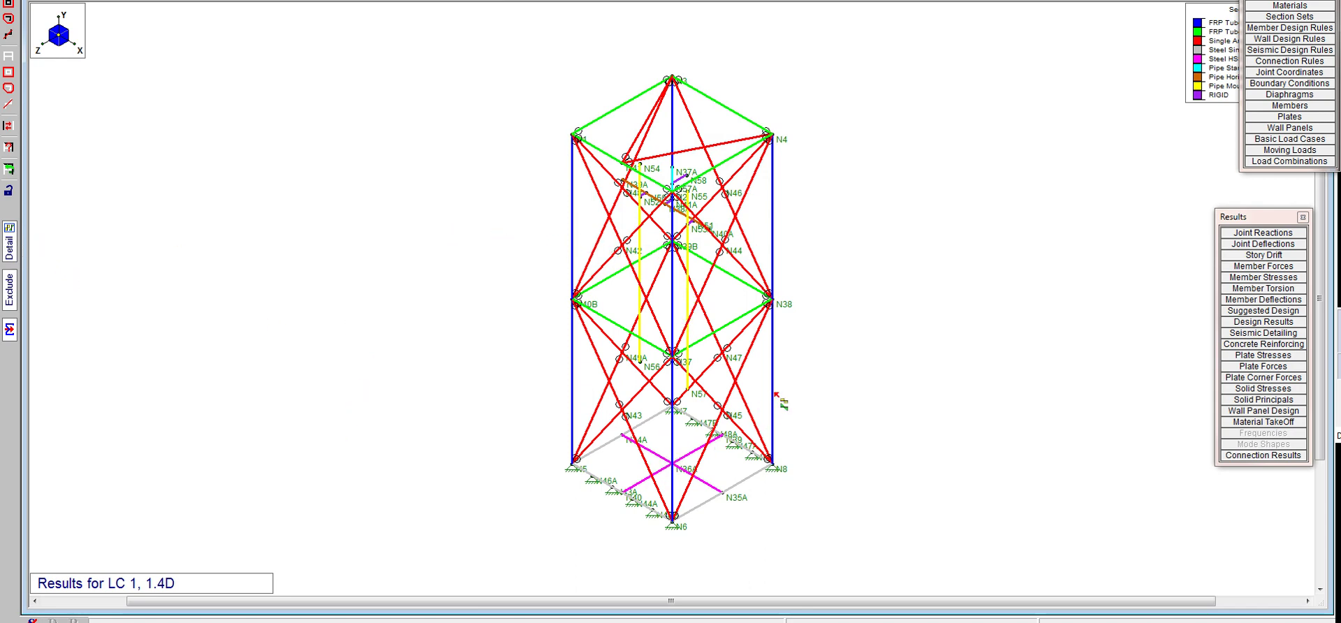
left_click(775, 394)
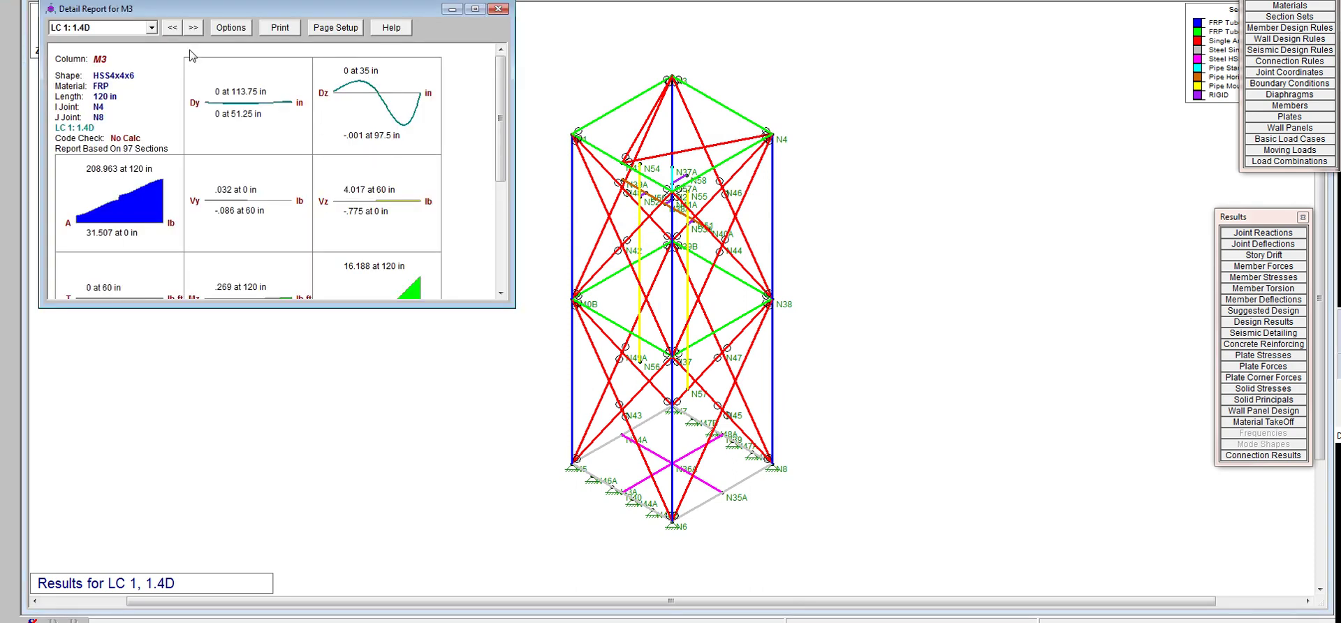
left_click(151, 27)
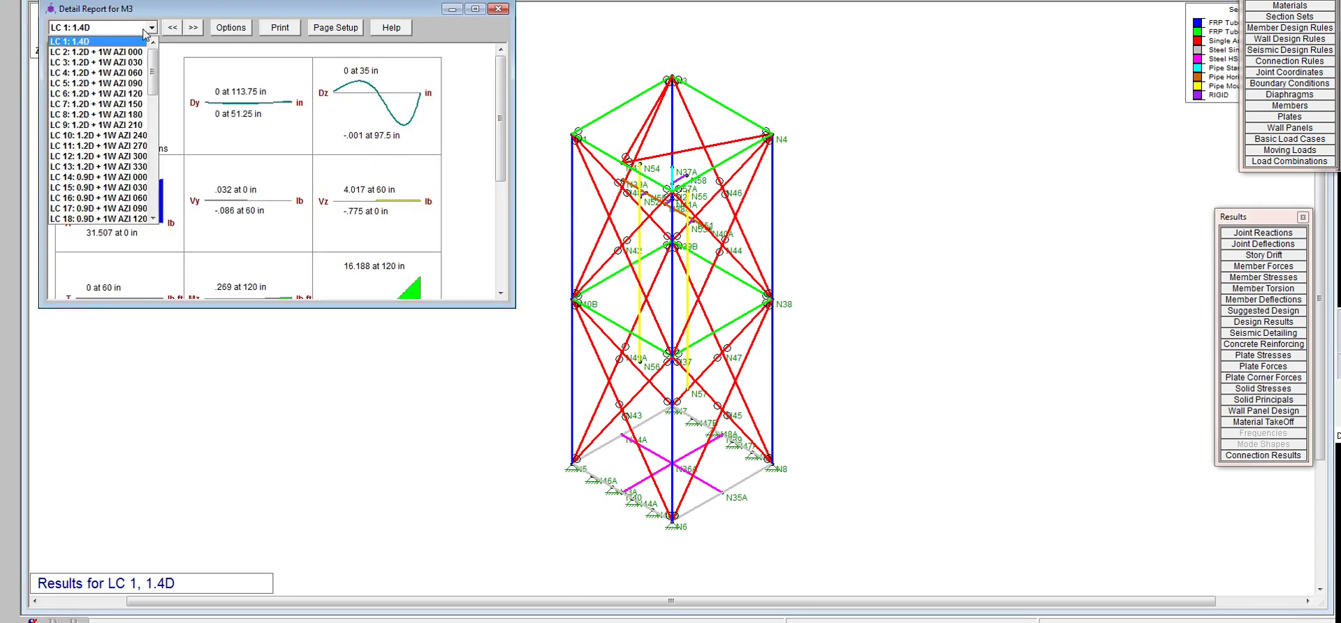
left_click(140, 85)
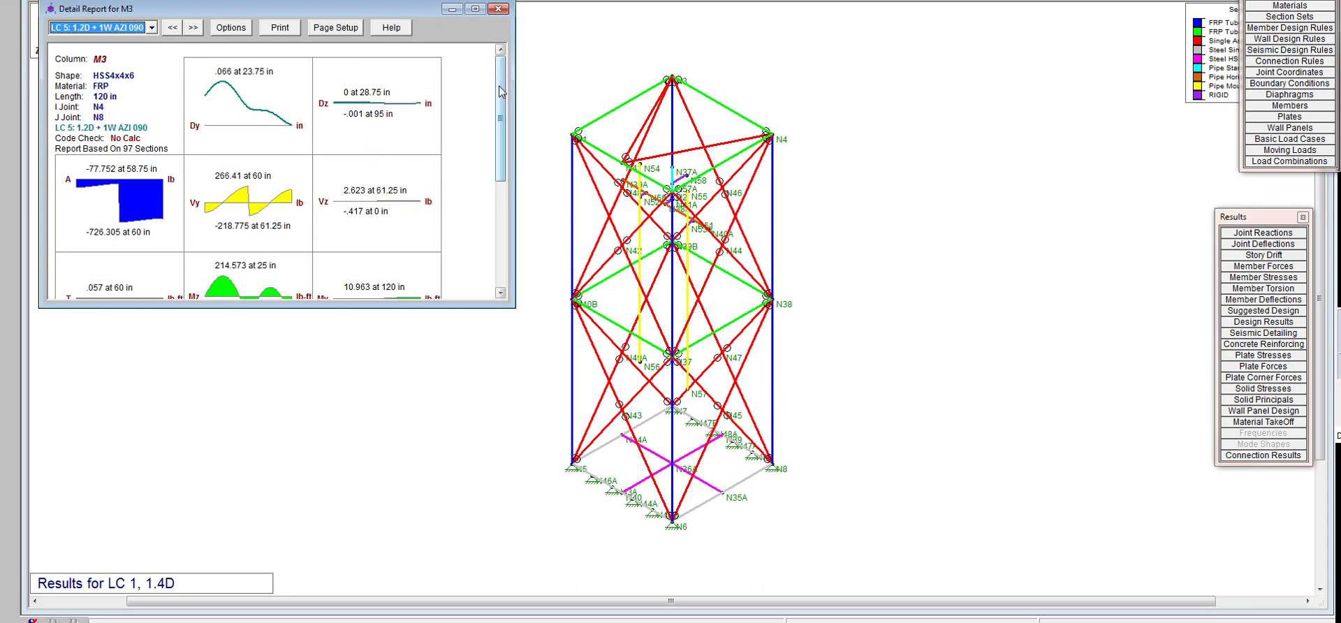
left_click_drag(500, 91, 500, 189)
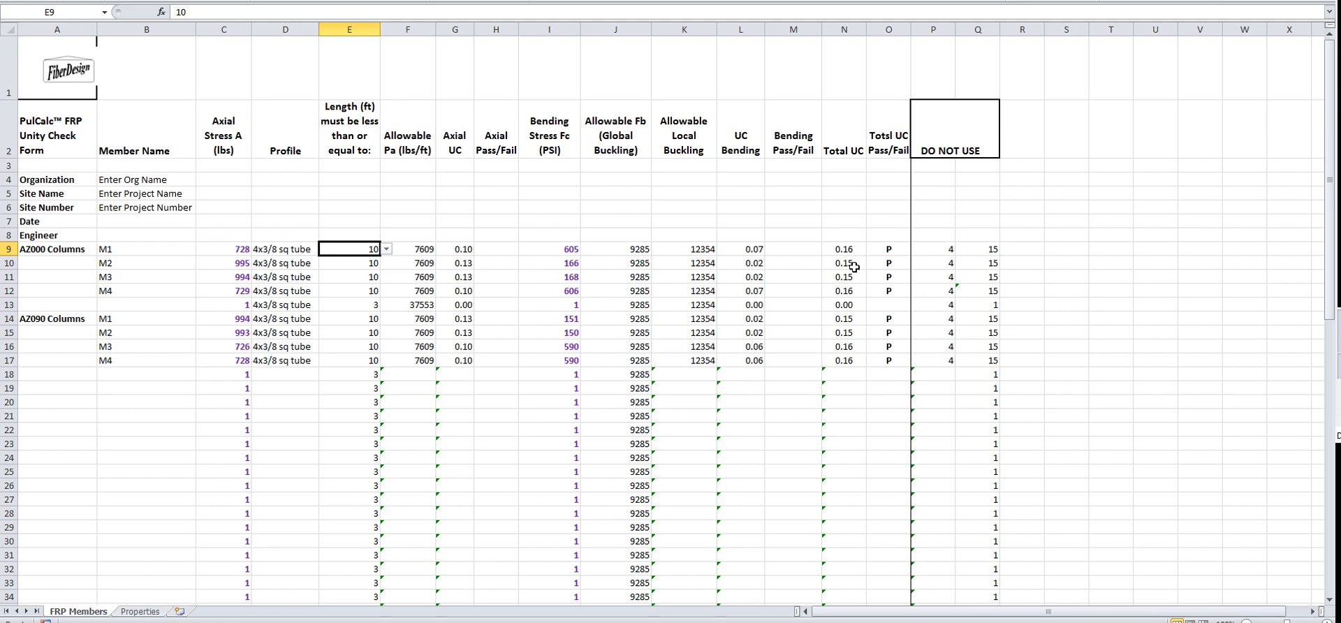
Step: Keep P in cell O9's pass/fail dropdown for AZ000 column M1 (total UC 0.16)
left_click(898, 251)
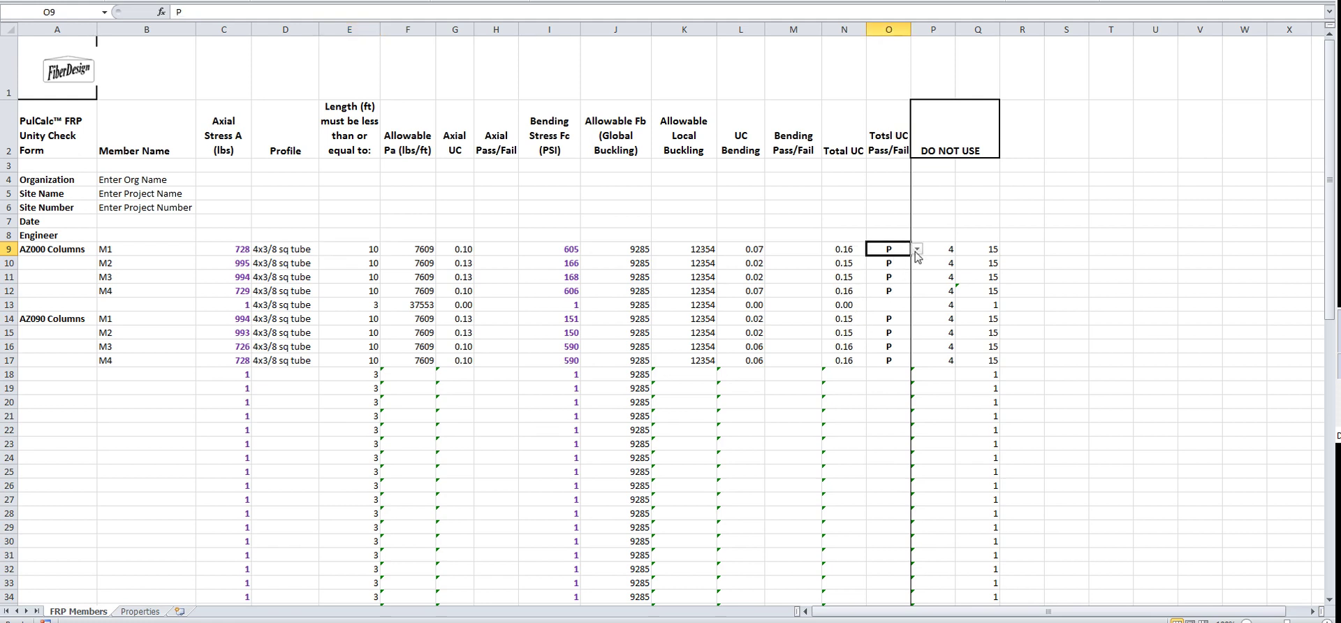
left_click(917, 249)
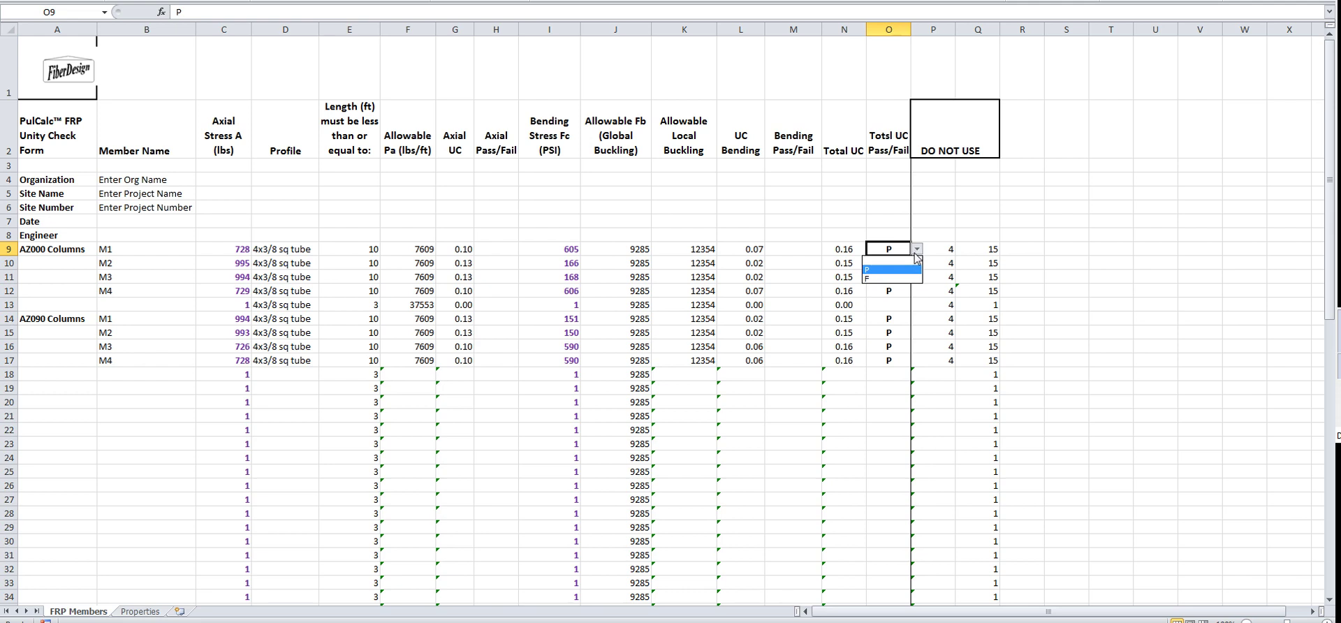
left_click(916, 251)
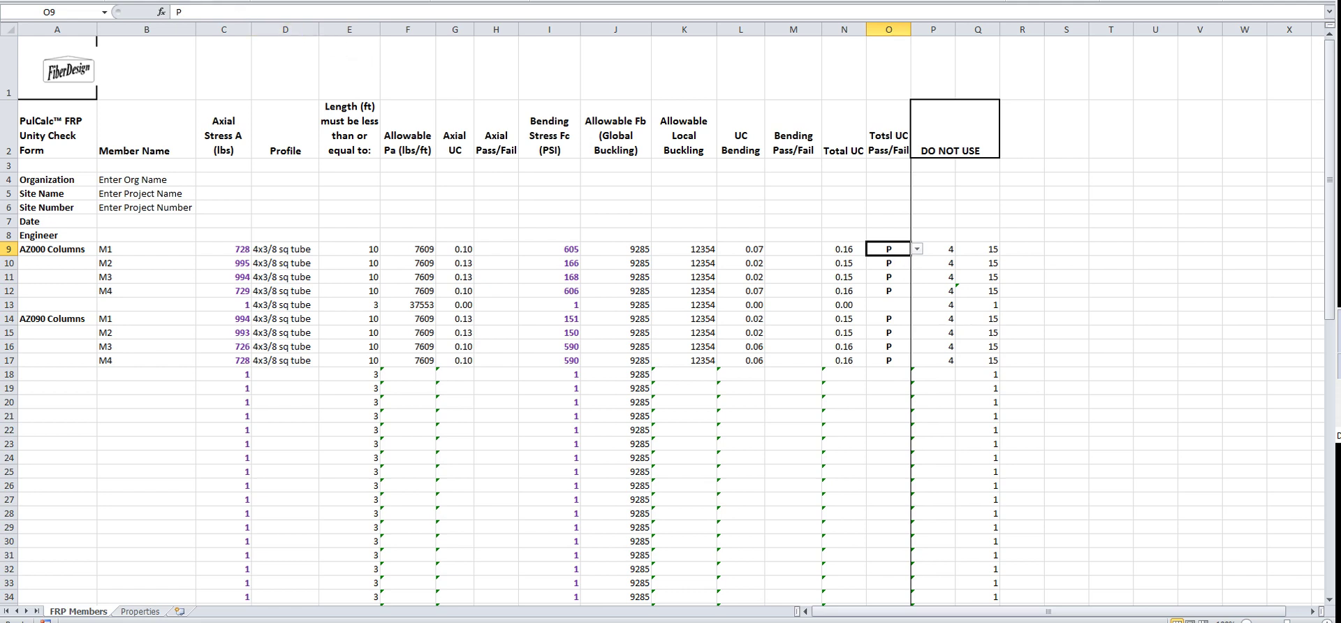
Step: Fill O9:O12 green, then set O14:O17 to P with green fill for AZ090 members M1–M4
left_click(889, 287, "shift")
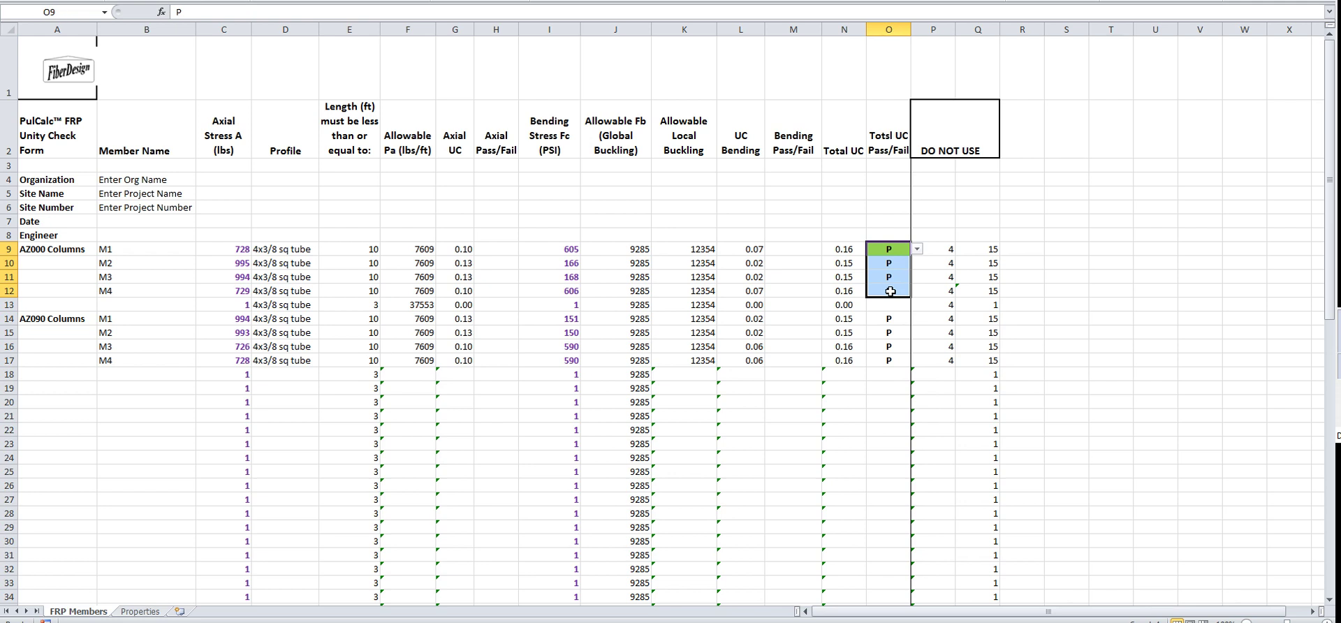
key("F4")
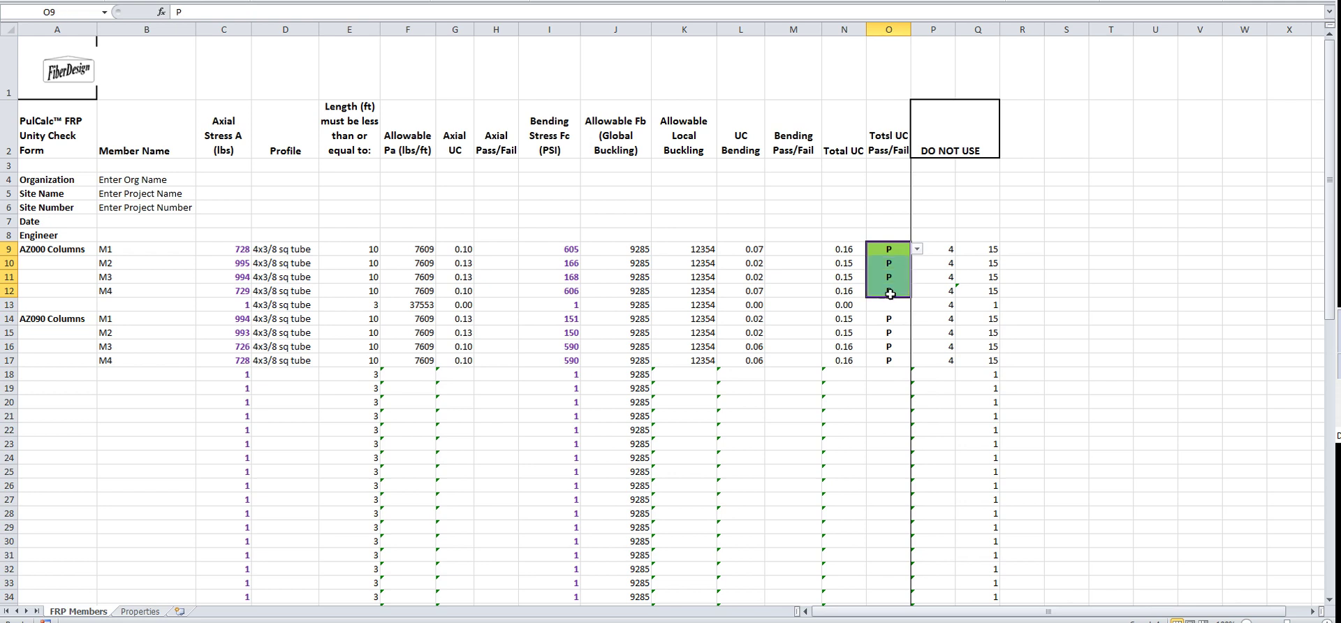
left_click(890, 320)
left_click(889, 359, "shift")
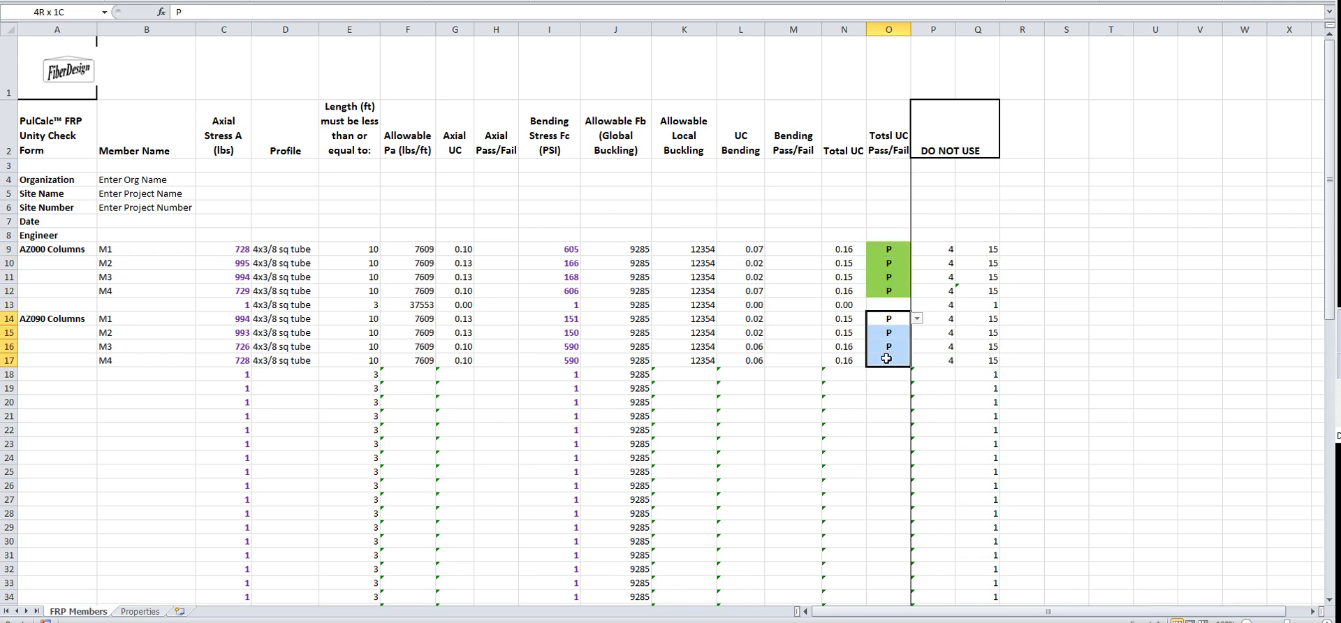
left_click(916, 319)
left_click(893, 339)
left_click(525, 428)
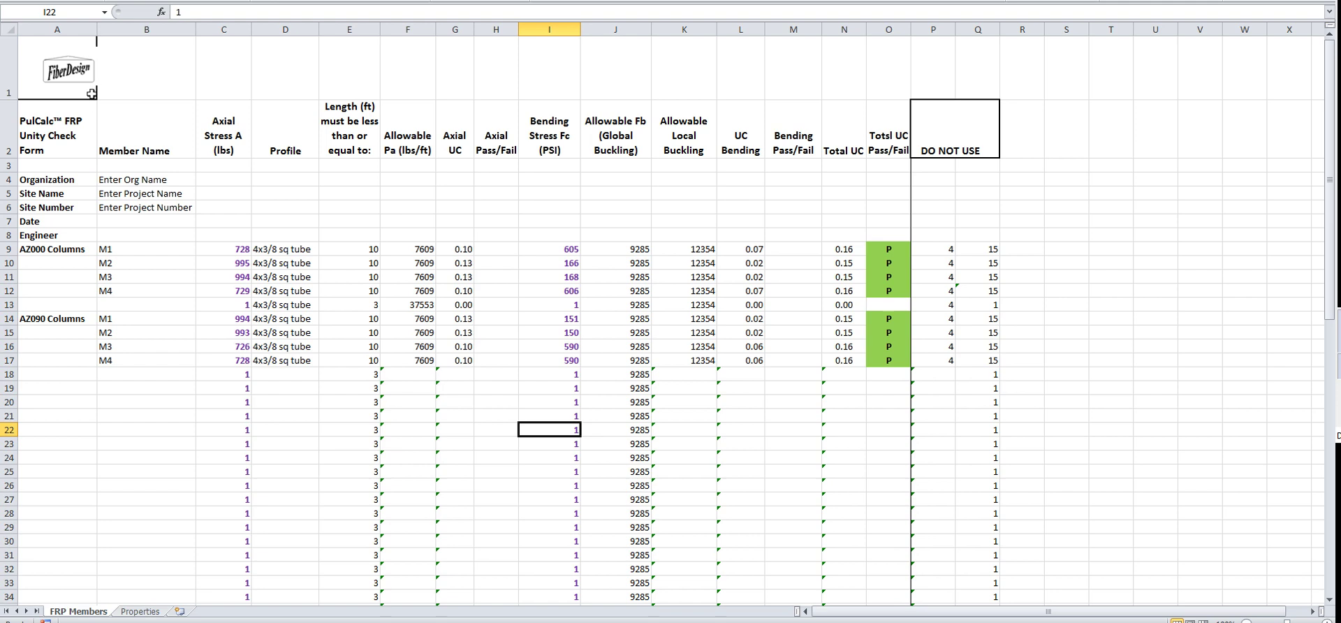
left_click(37, 94)
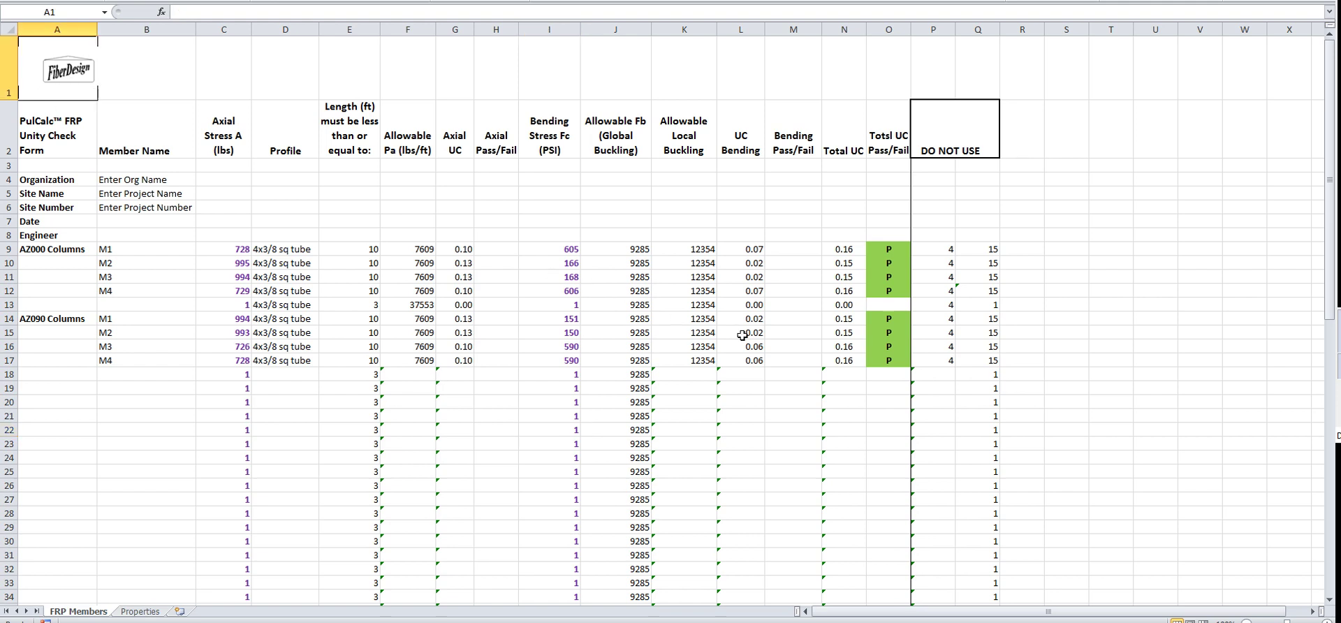
left_click(879, 359, "shift")
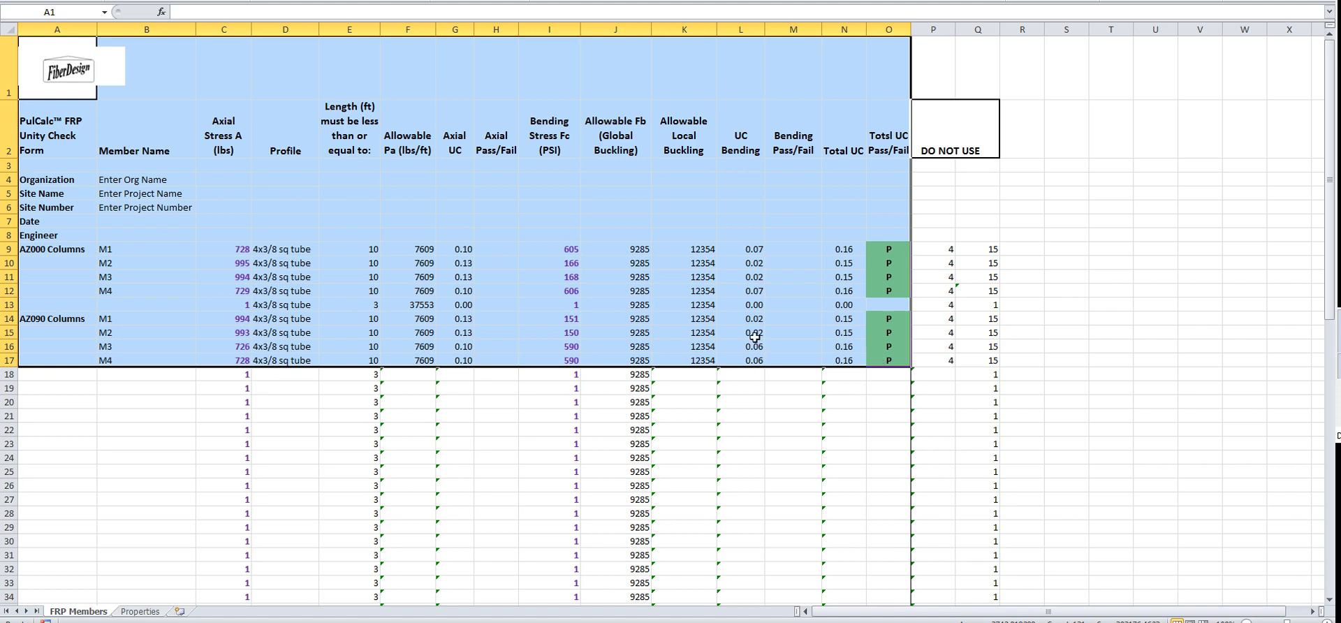
left_click(138, 373)
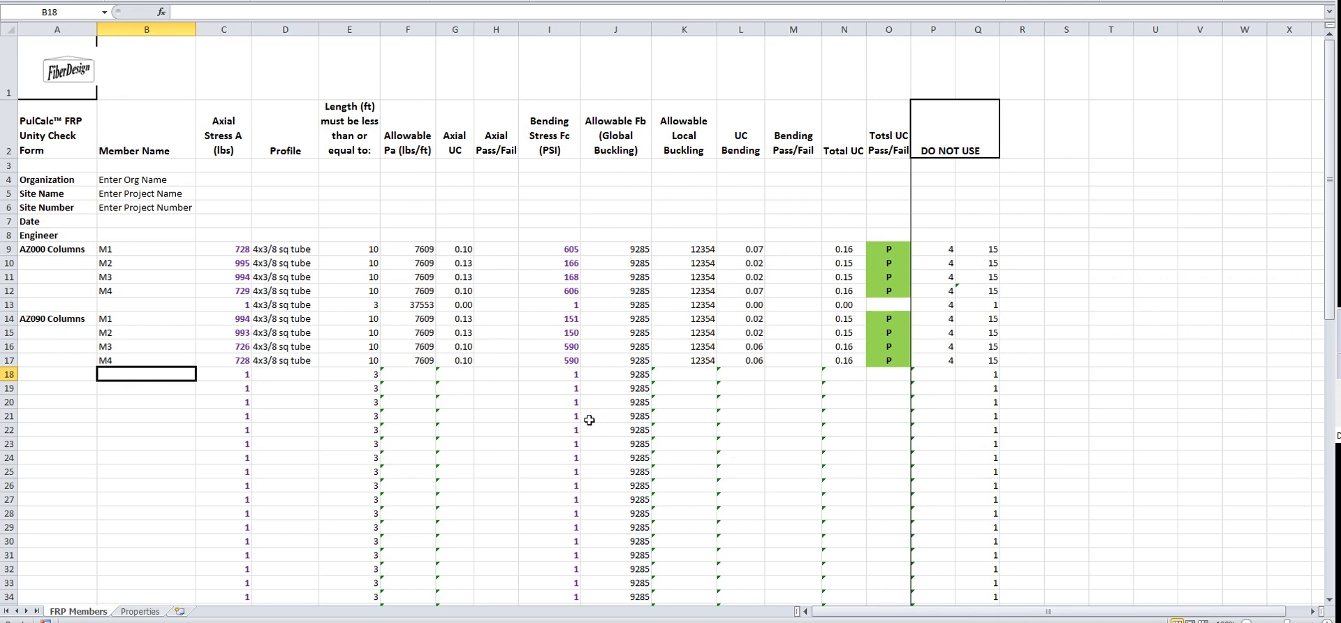
Step: Scroll down to the Instructions section below the member table, then back to the top
scroll(588, 420, "down", 1)
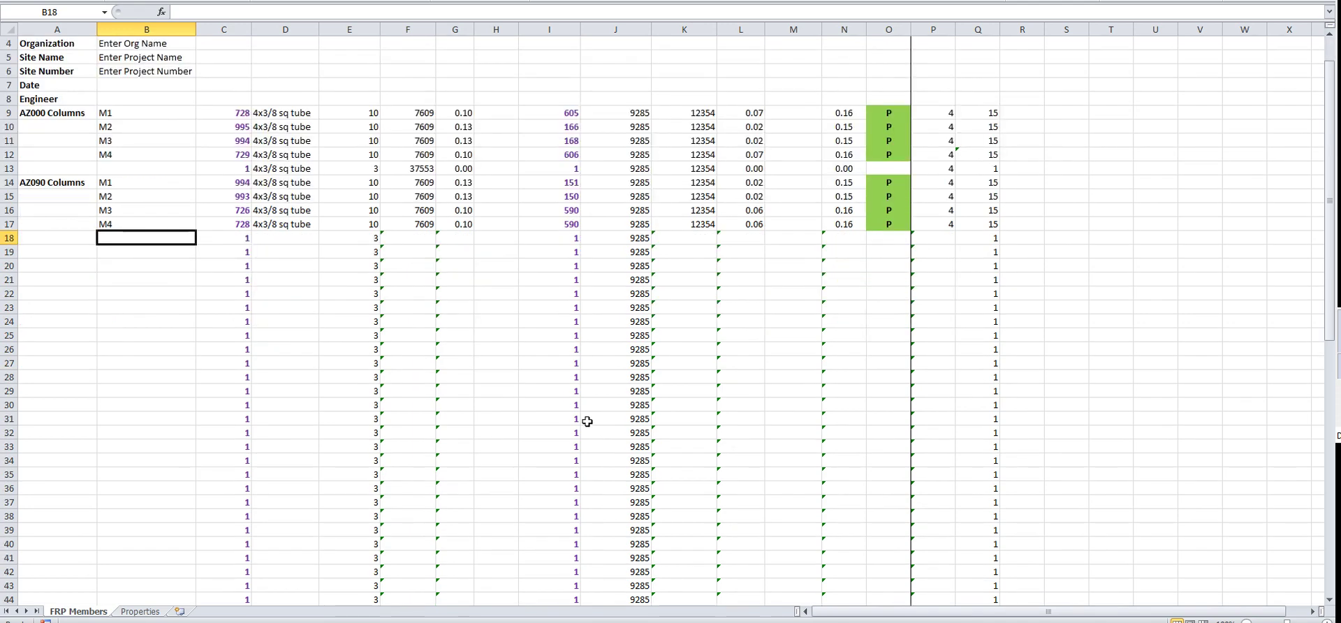
scroll(587, 421, "down", 8)
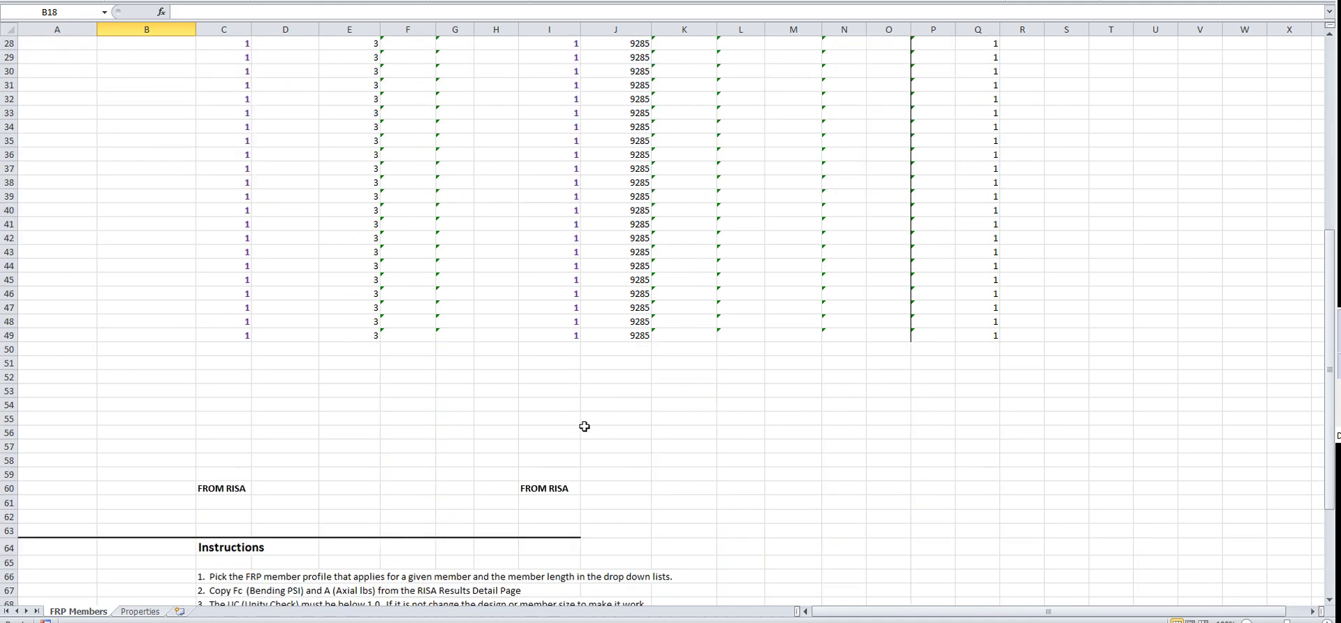
scroll(584, 426, "down", 4)
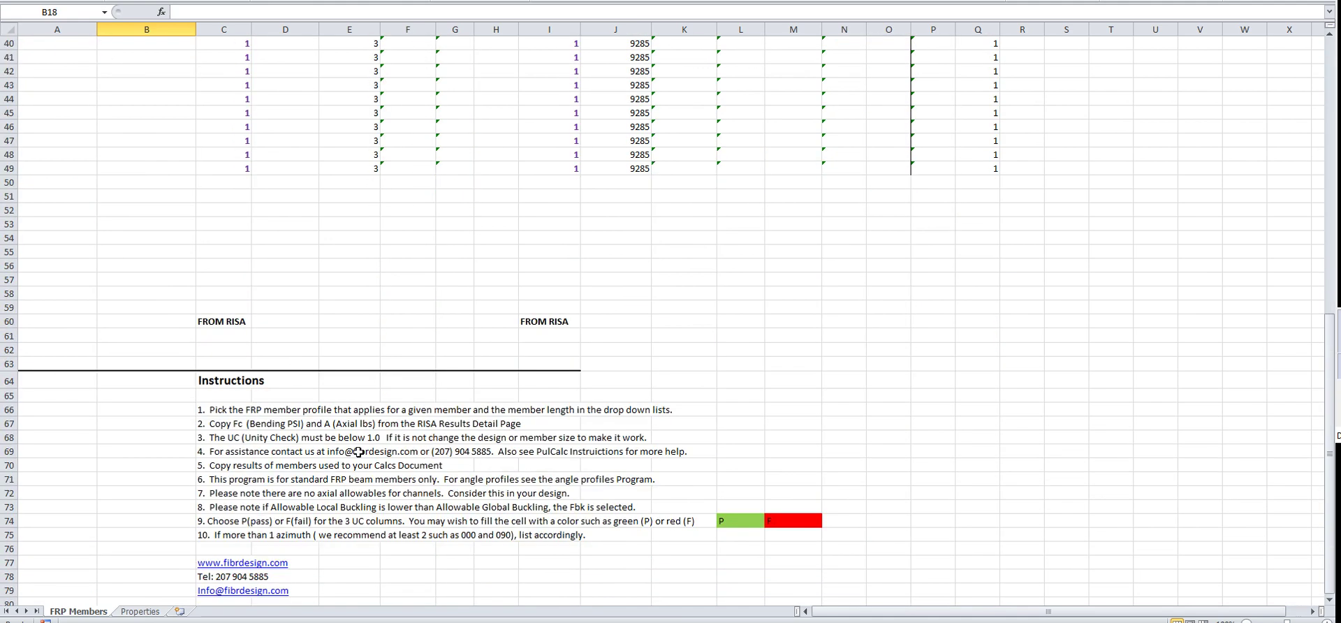
scroll(357, 452, "down", 1)
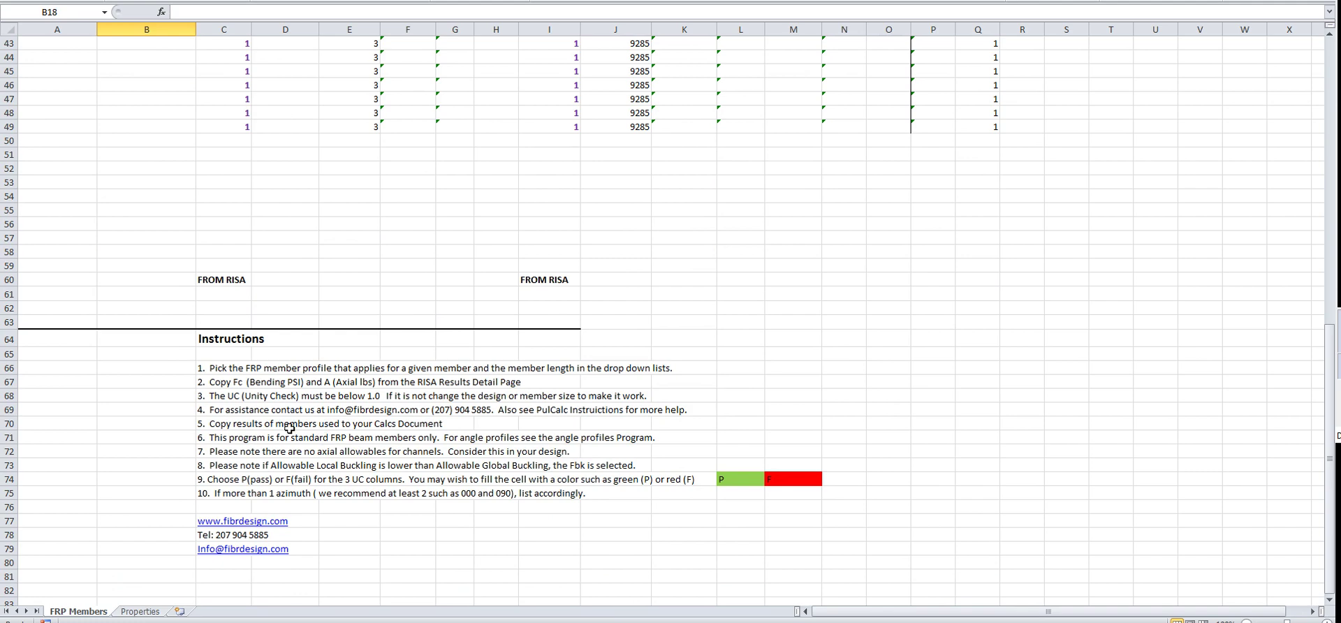
scroll(289, 428, "up", 9)
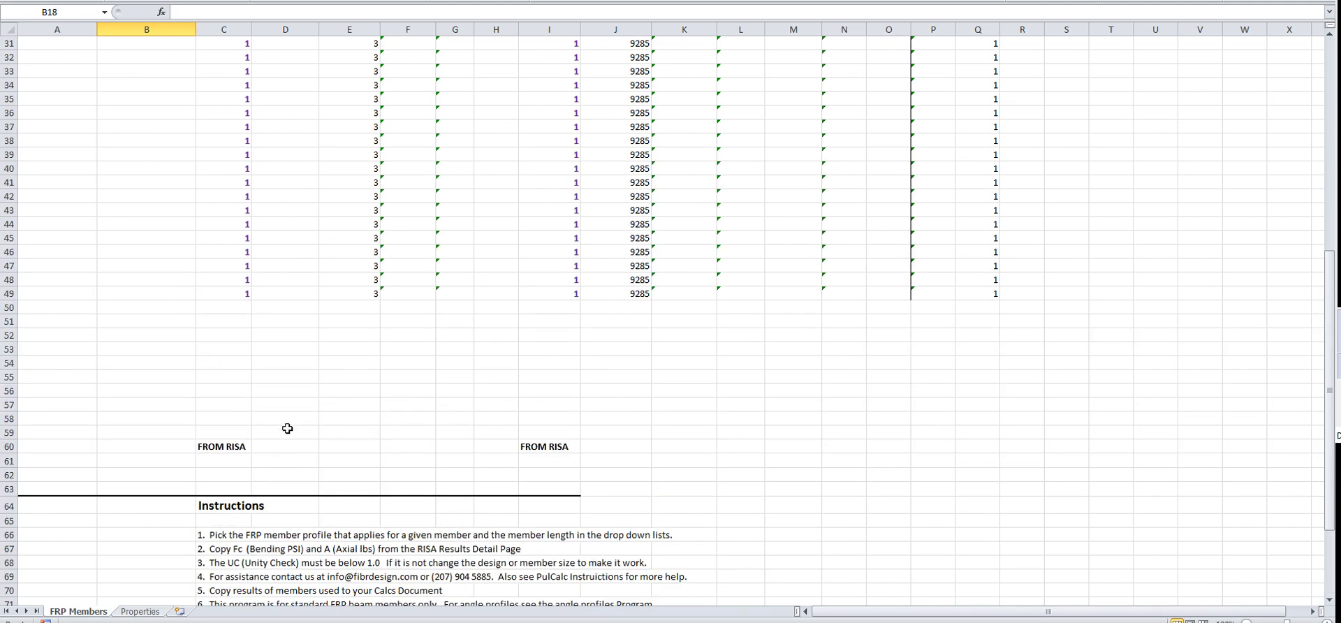
scroll(287, 428, "up", 3)
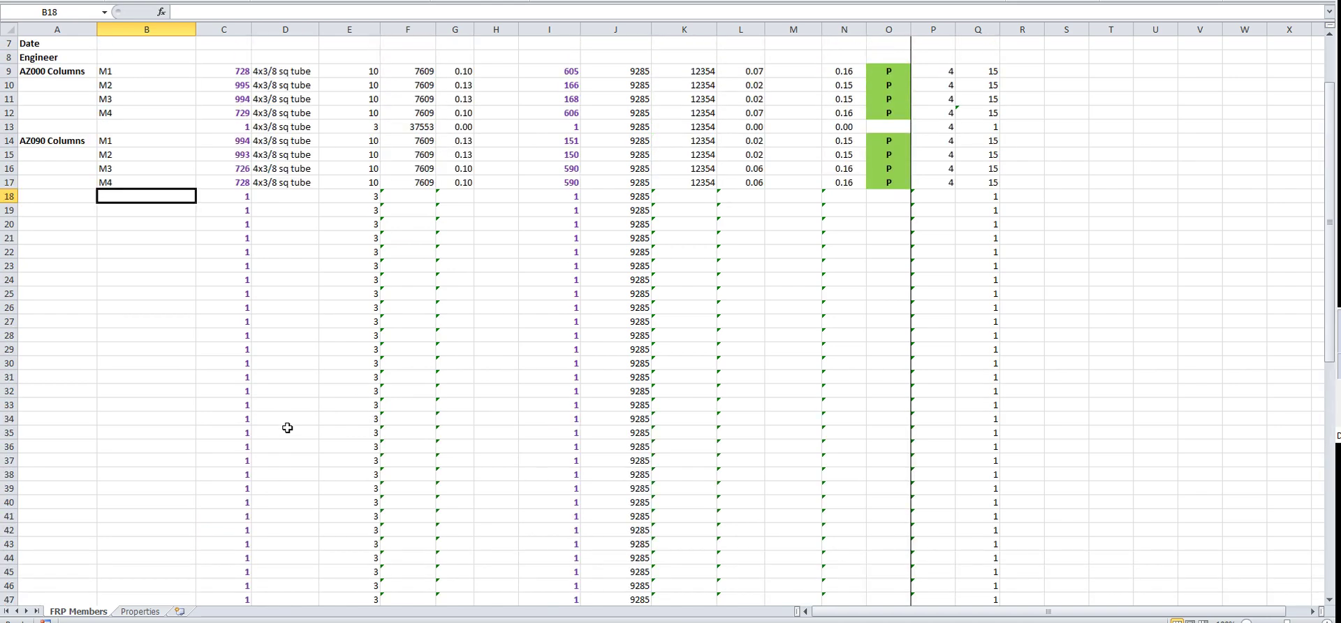
scroll(287, 427, "up", 3)
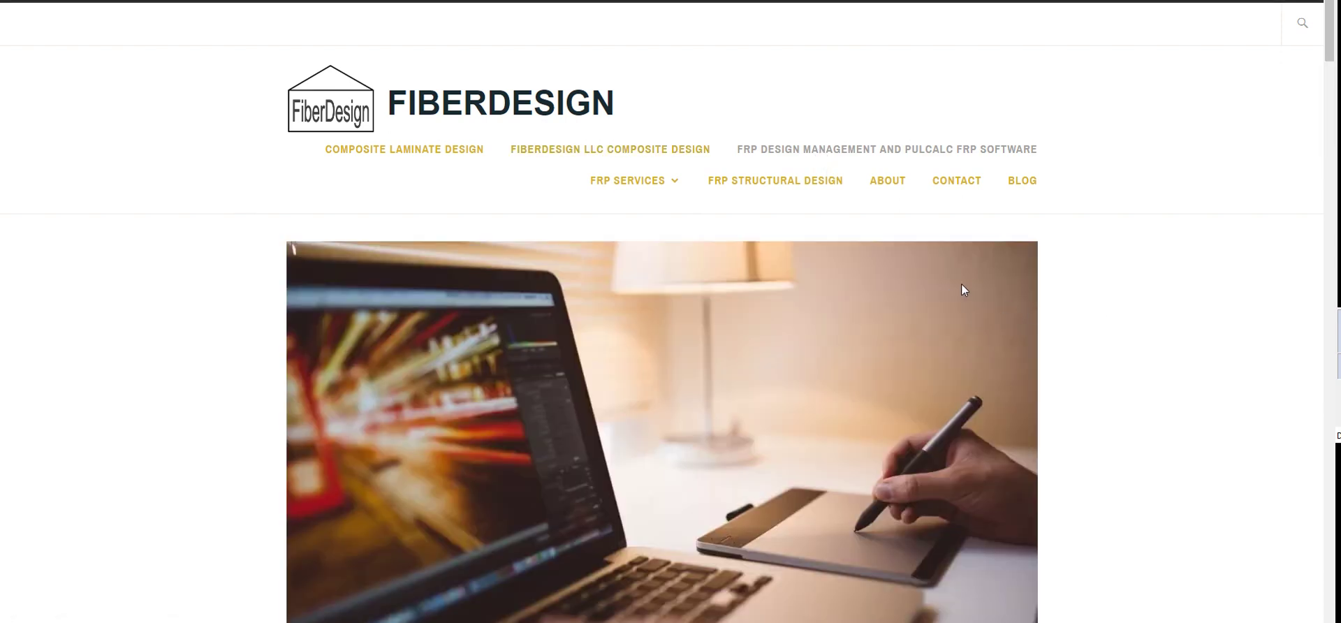
Step: Scroll through the PulCalc features, spreadsheets, support and FAQ sections, then back to 'Why Use PulCalc FRP Design Program?'
scroll(1016, 342, "down", 6)
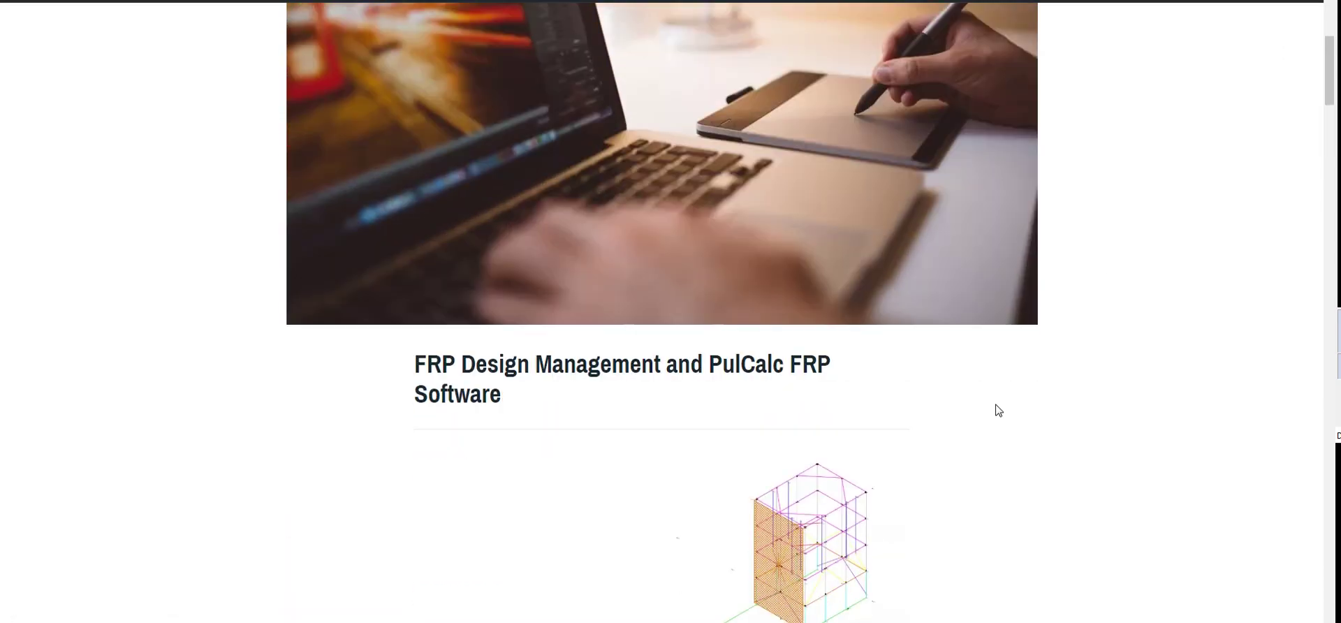
scroll(998, 412, "down", 8)
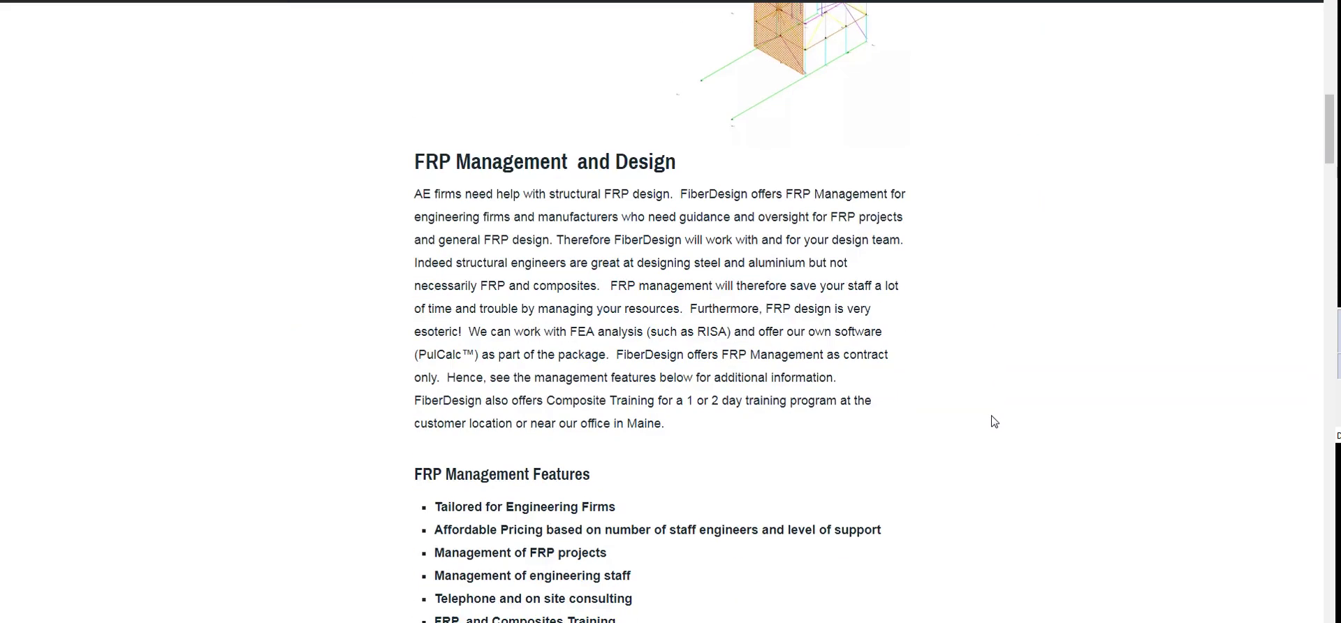
scroll(994, 422, "down", 10)
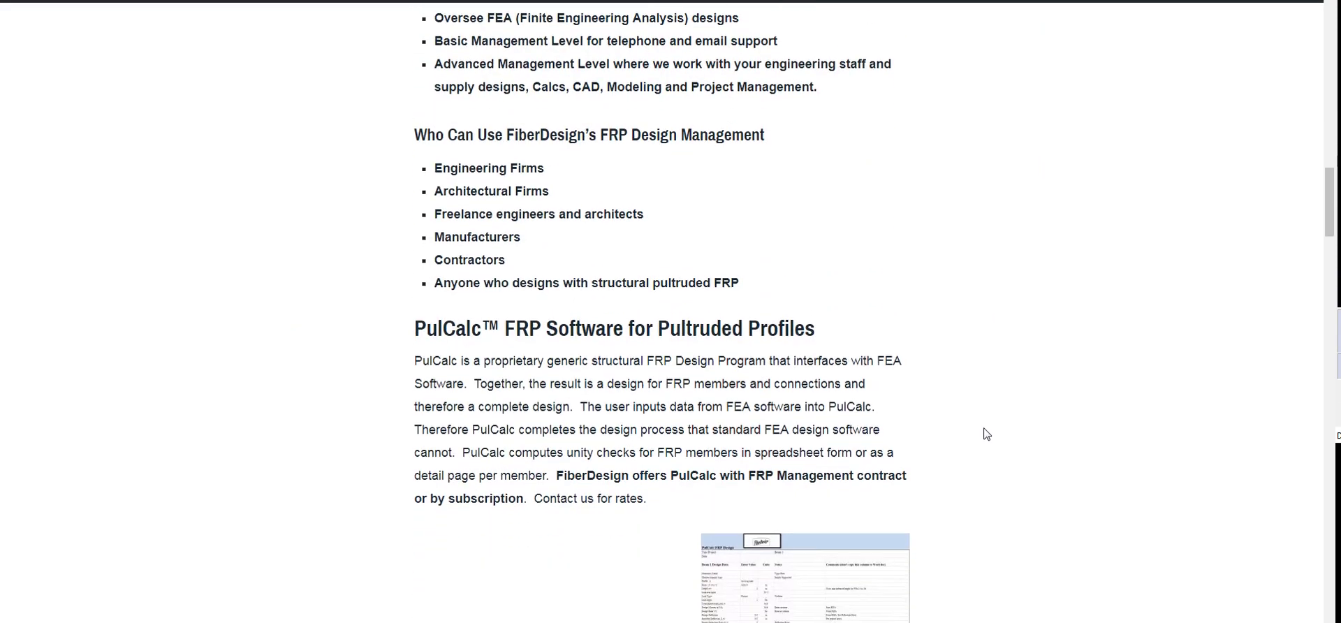
scroll(978, 450, "down", 15)
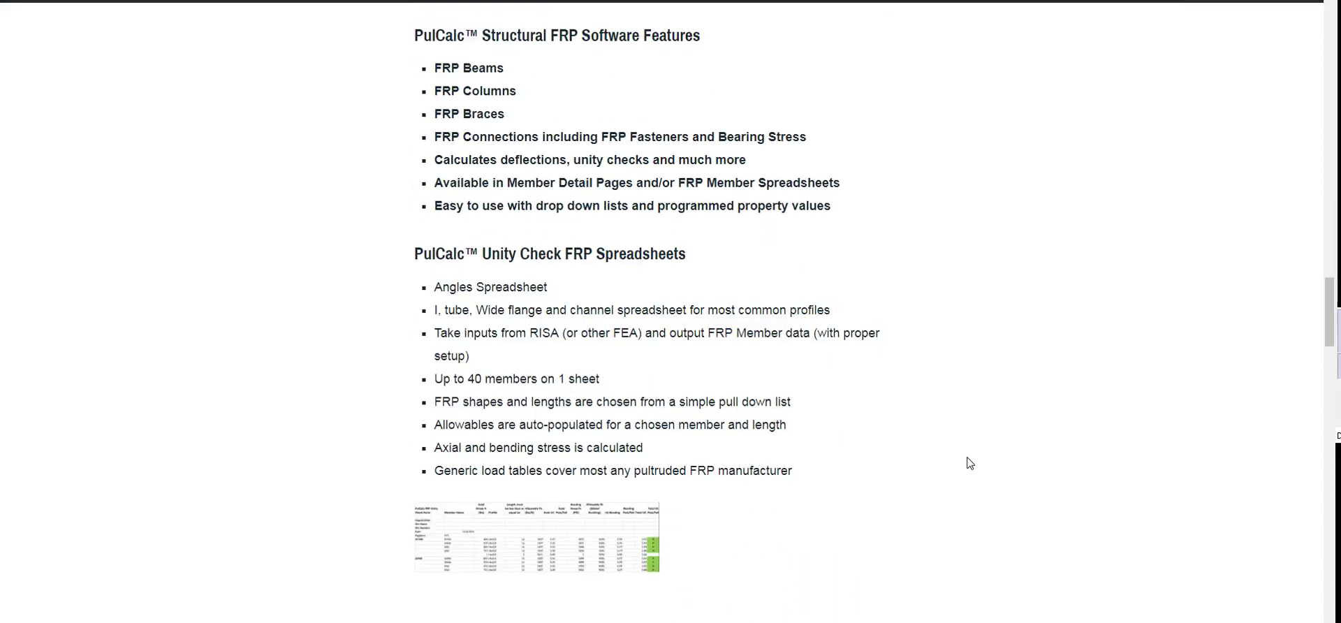
scroll(970, 463, "down", 4)
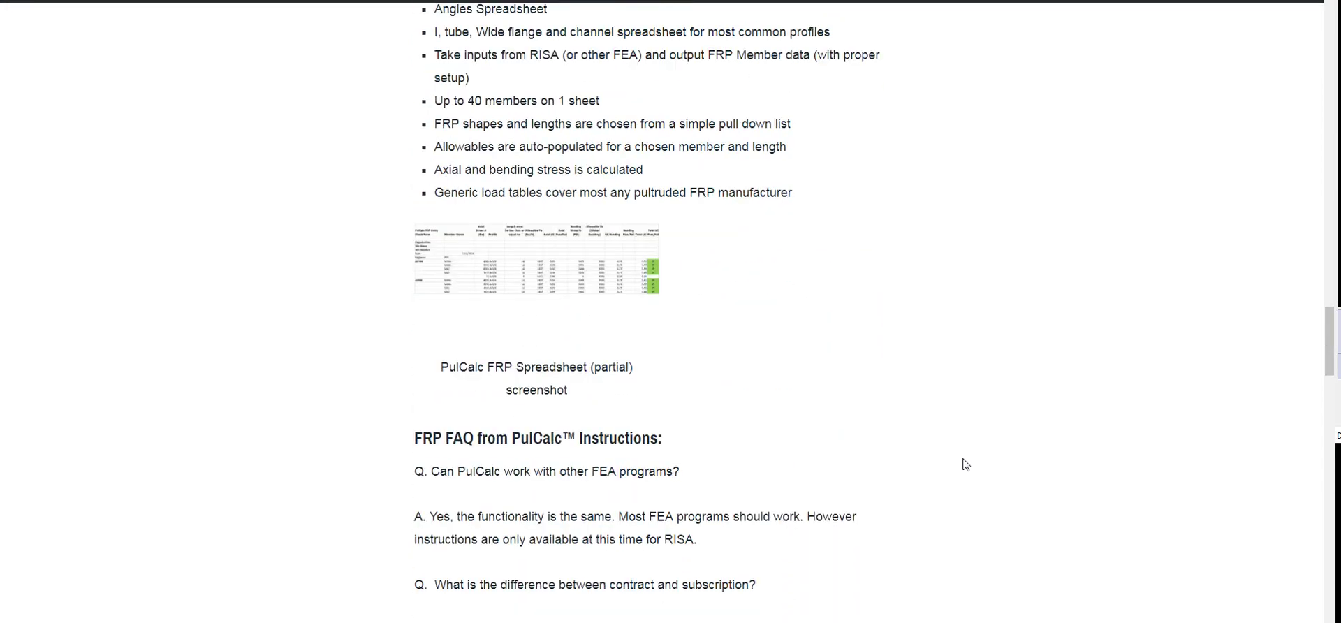
scroll(920, 447, "down", 5)
scroll(921, 448, "down", 2)
scroll(922, 448, "up", 6)
scroll(922, 448, "up", 11)
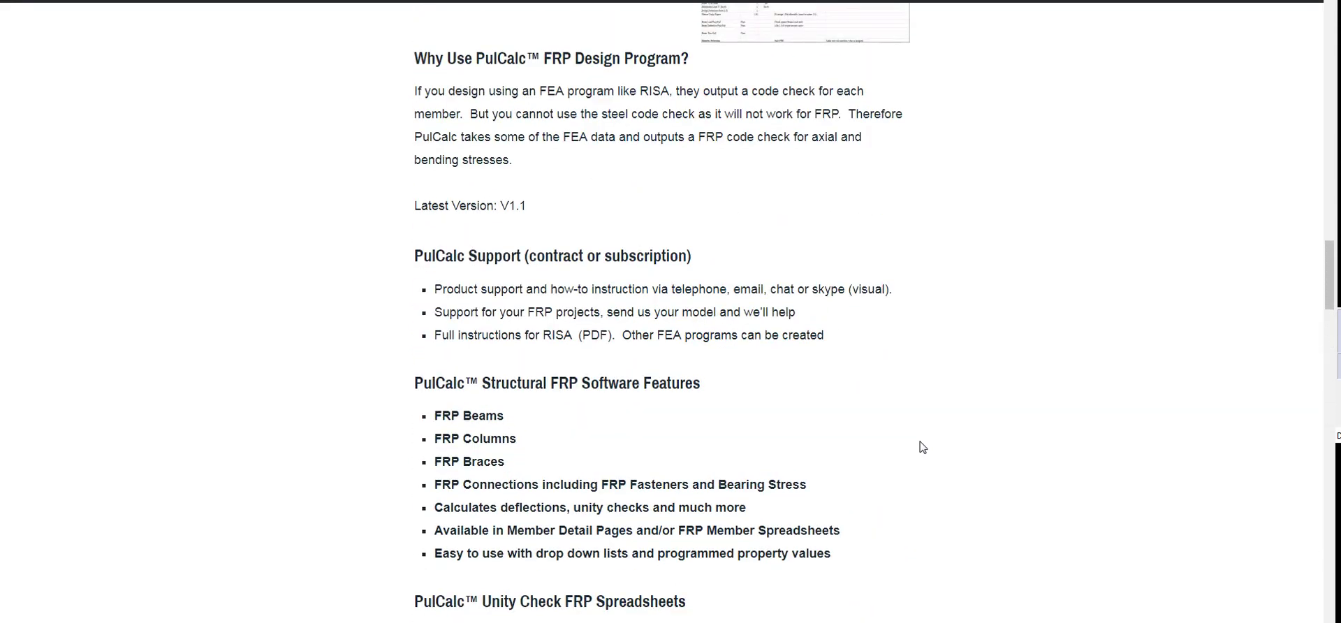